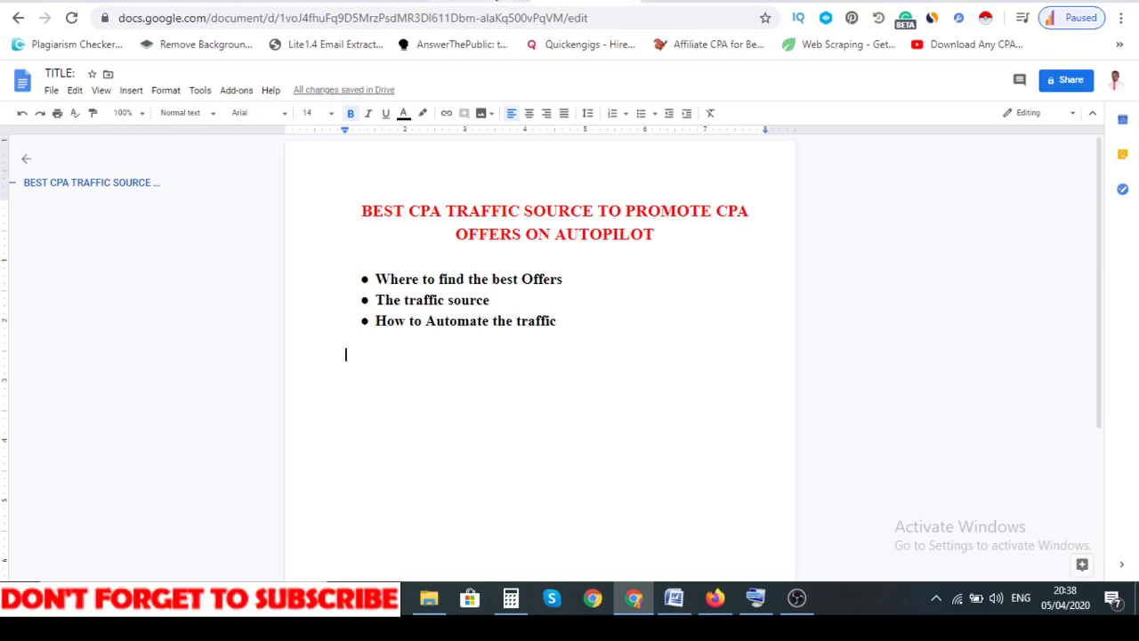
# Switch to the YouTube channel page and browse its uploaded videos, then return to the channel header.
pyautogui.click(481, 3)
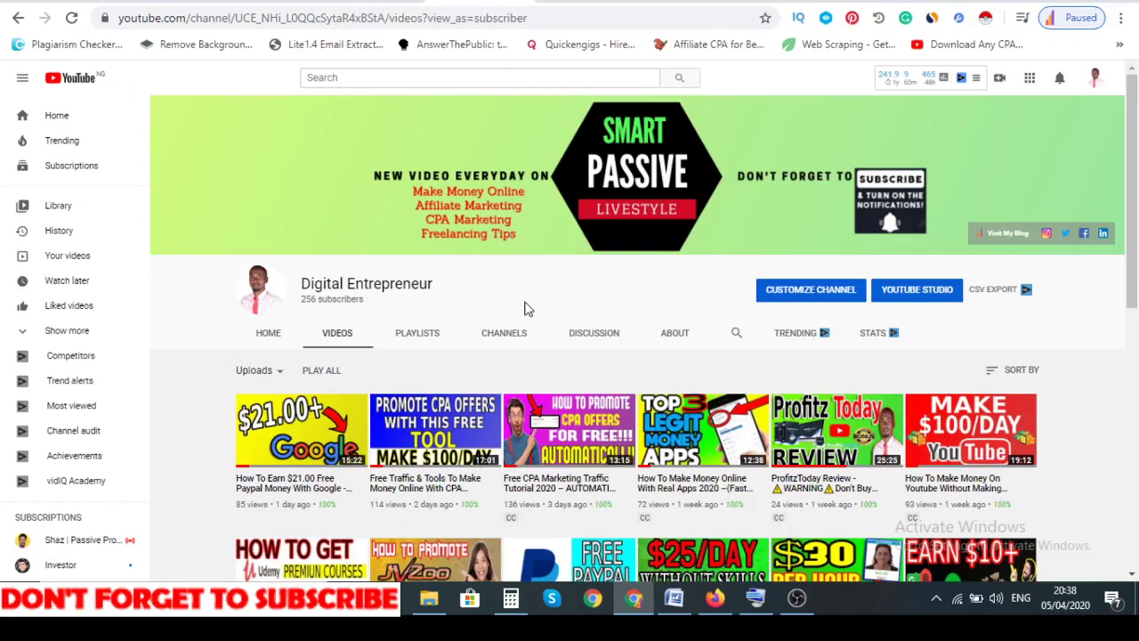
pyautogui.scroll(-5, 525, 309)
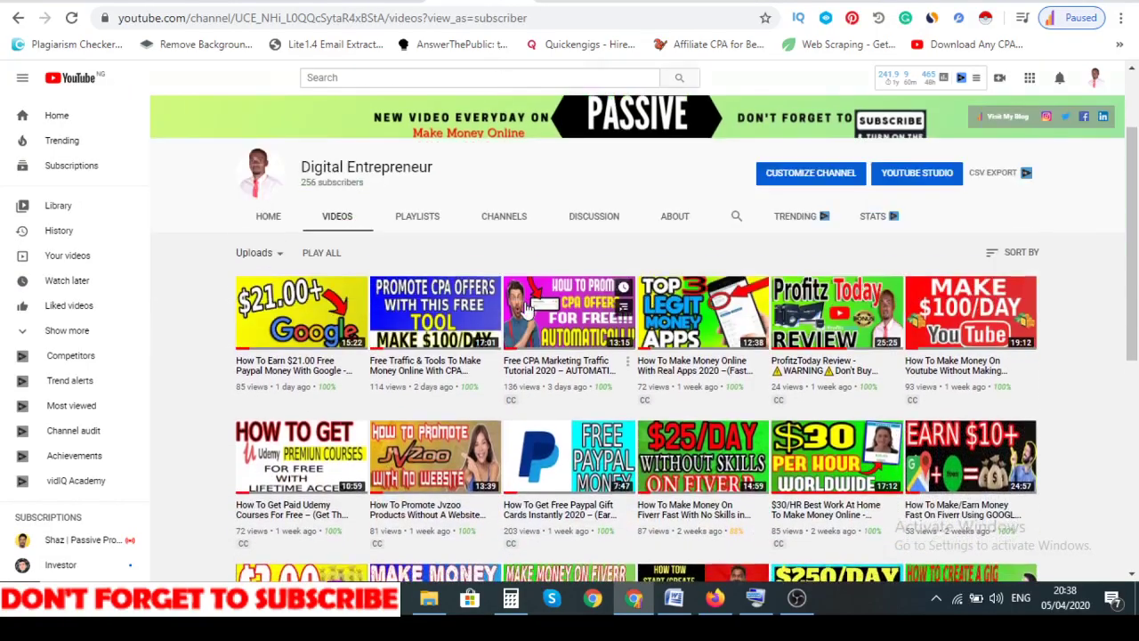
pyautogui.scroll(-2, 525, 309)
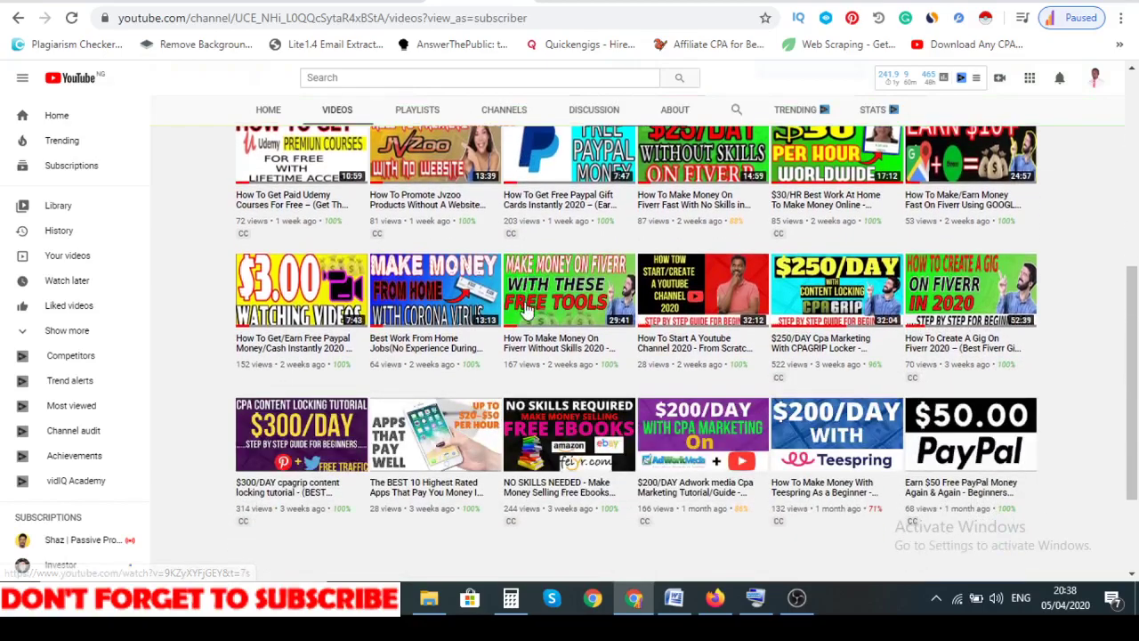
pyautogui.scroll(-2, 527, 307)
pyautogui.scroll(-1, 526, 308)
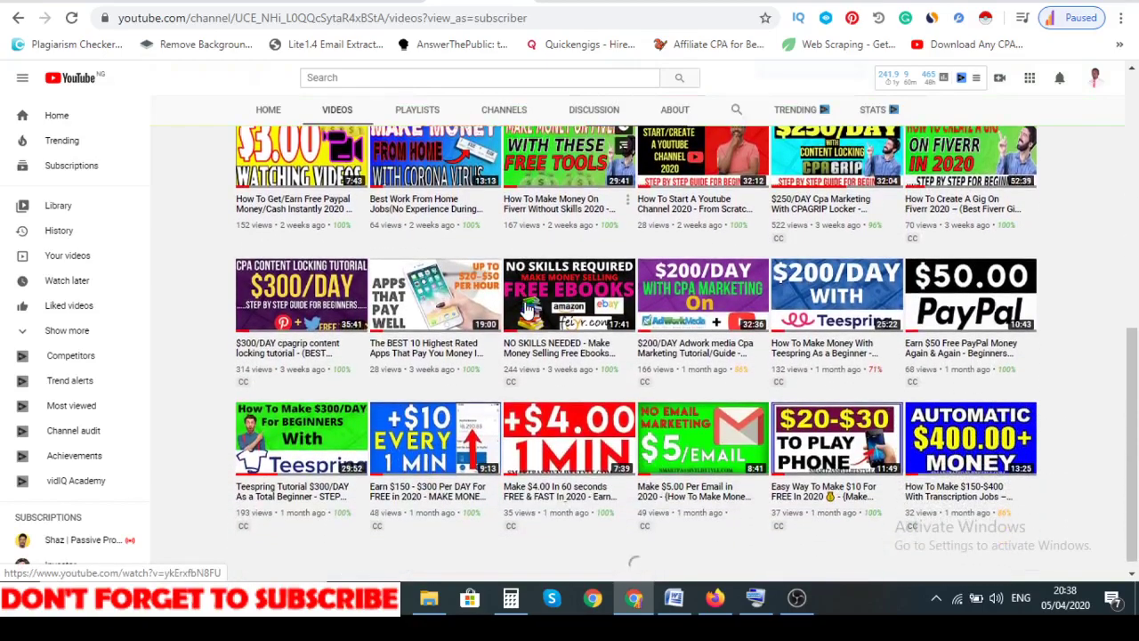
pyautogui.scroll(-3, 527, 309)
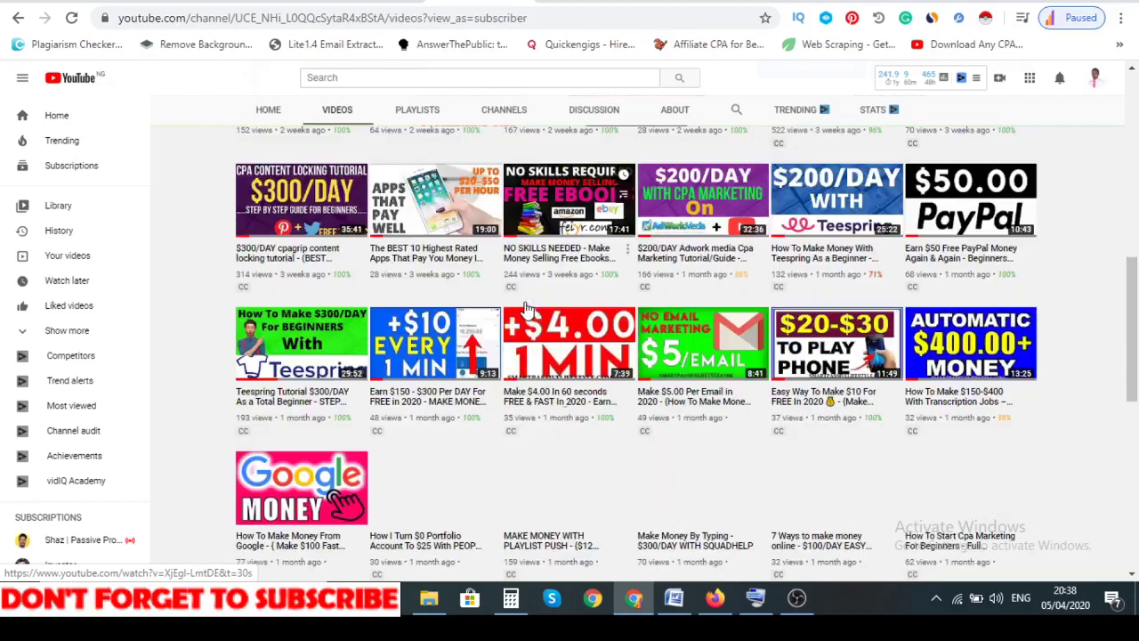
pyautogui.scroll(4, 527, 309)
pyautogui.scroll(5, 525, 309)
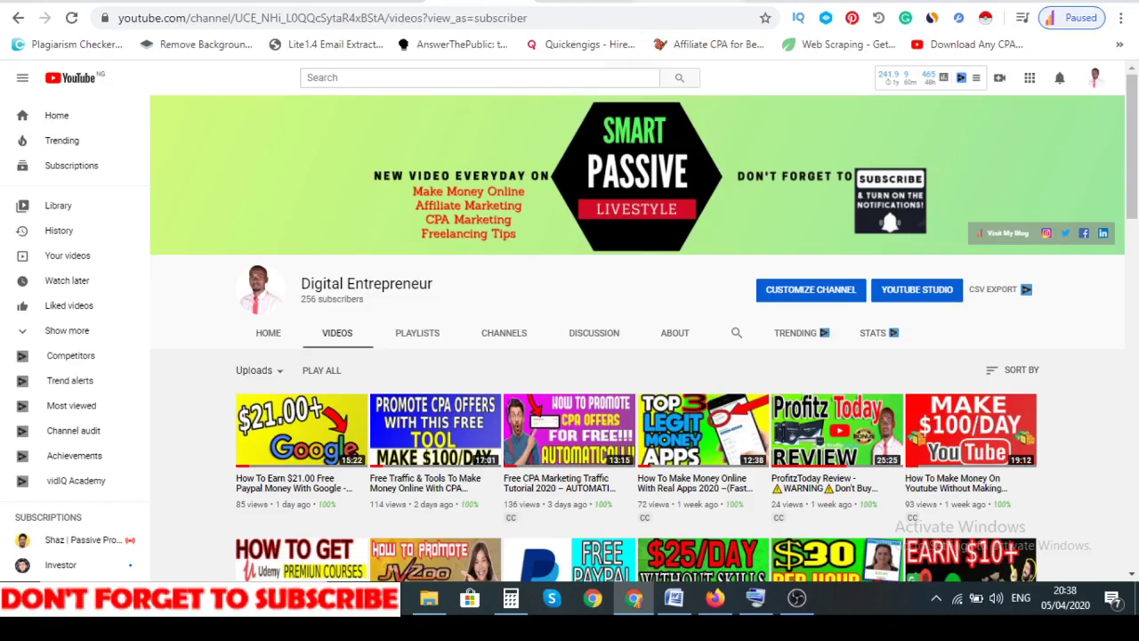
# Switch to the Mobidea affiliate site and view this month's statistics in Stats & Tracker.
pyautogui.click(674, 45)
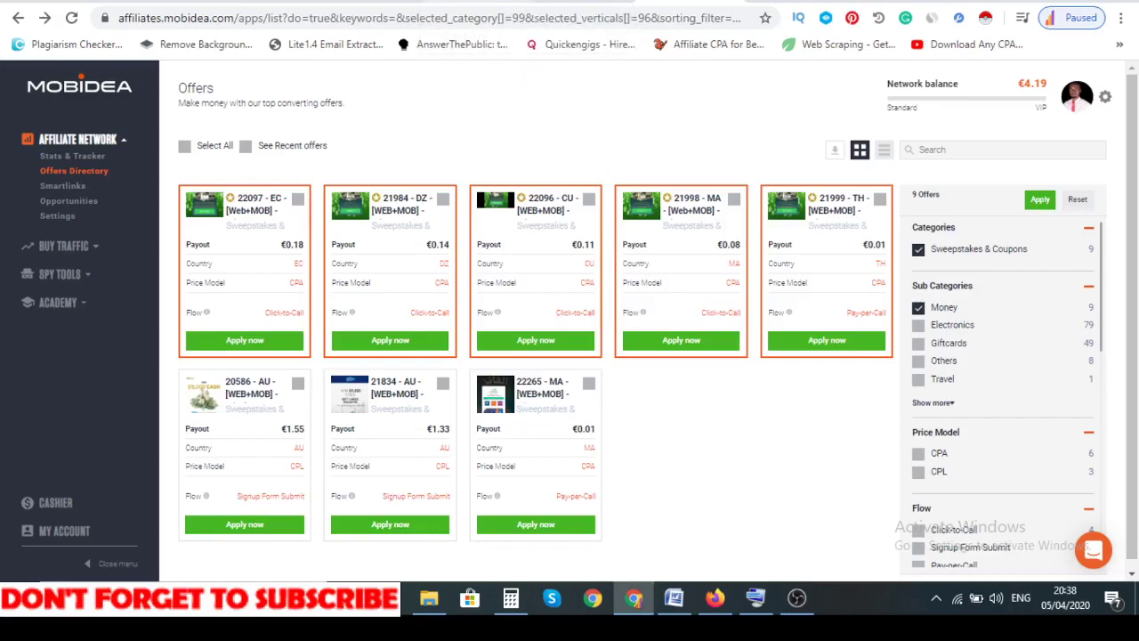
pyautogui.hotkey('ctrl', 'Tab')
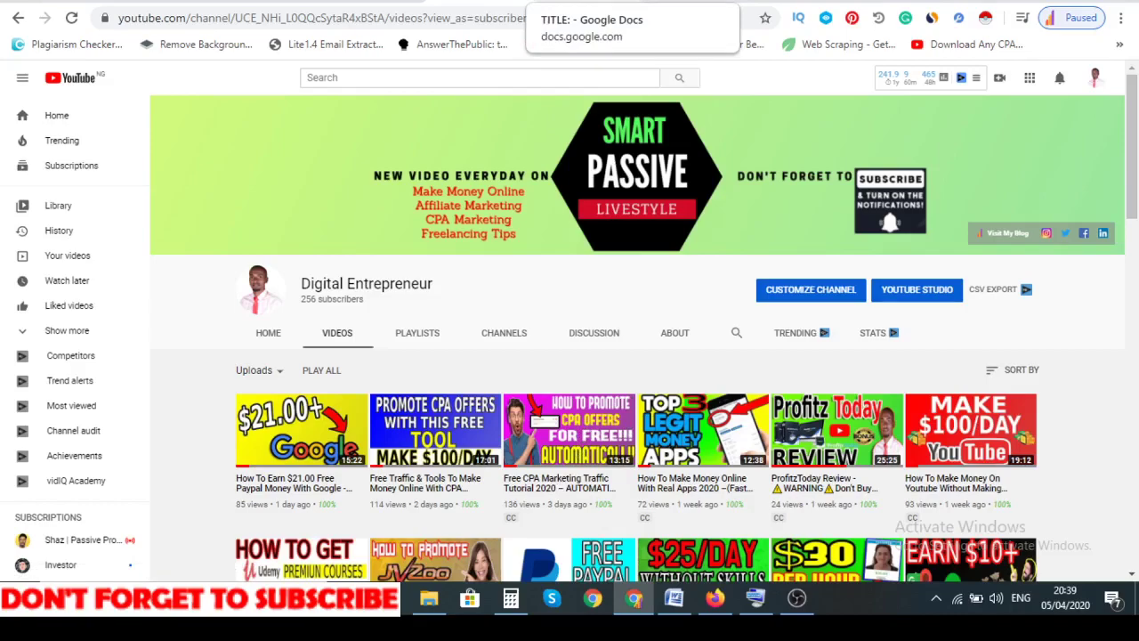
pyautogui.click(694, 2)
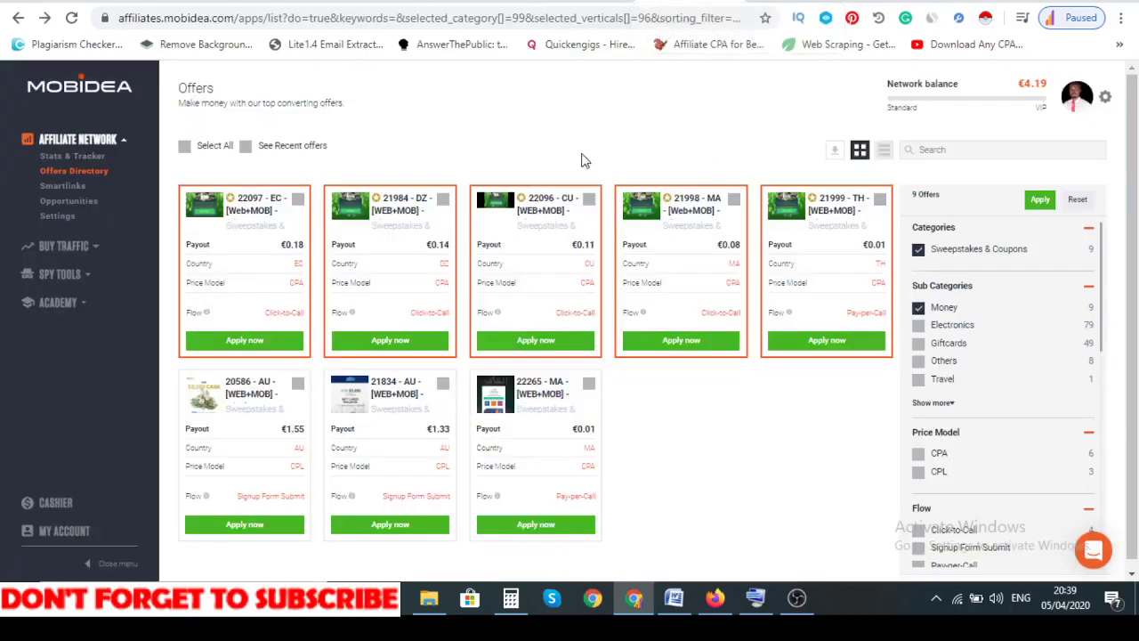
pyautogui.click(96, 163)
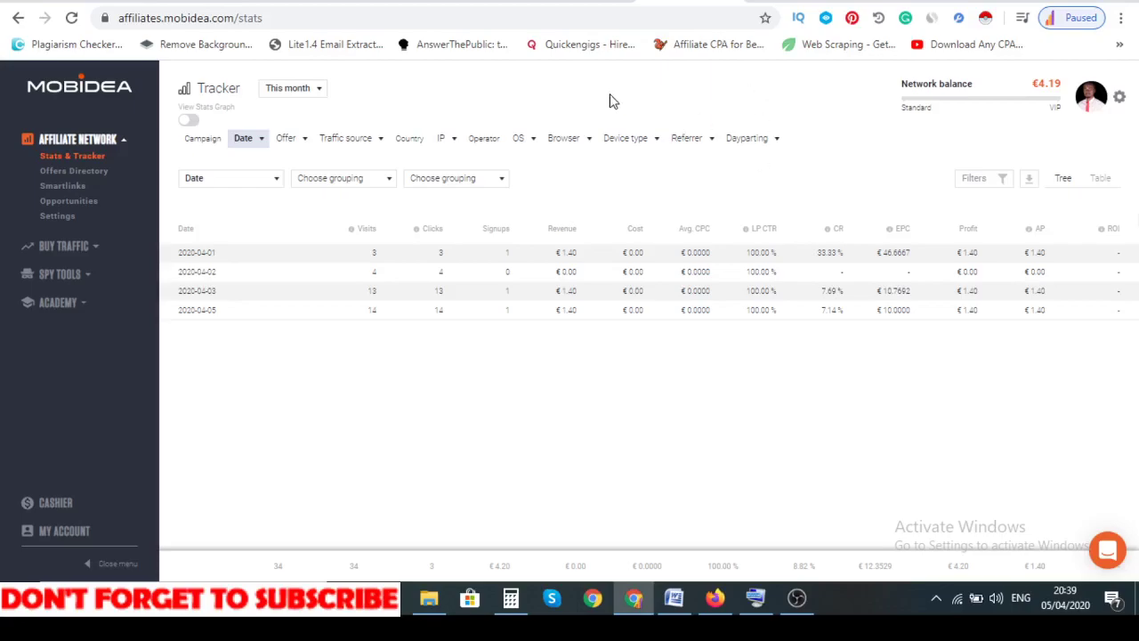
# Remove the Money and Sweepstakes & Coupons filters from the Offers Directory and apply the change.
pyautogui.click(99, 177)
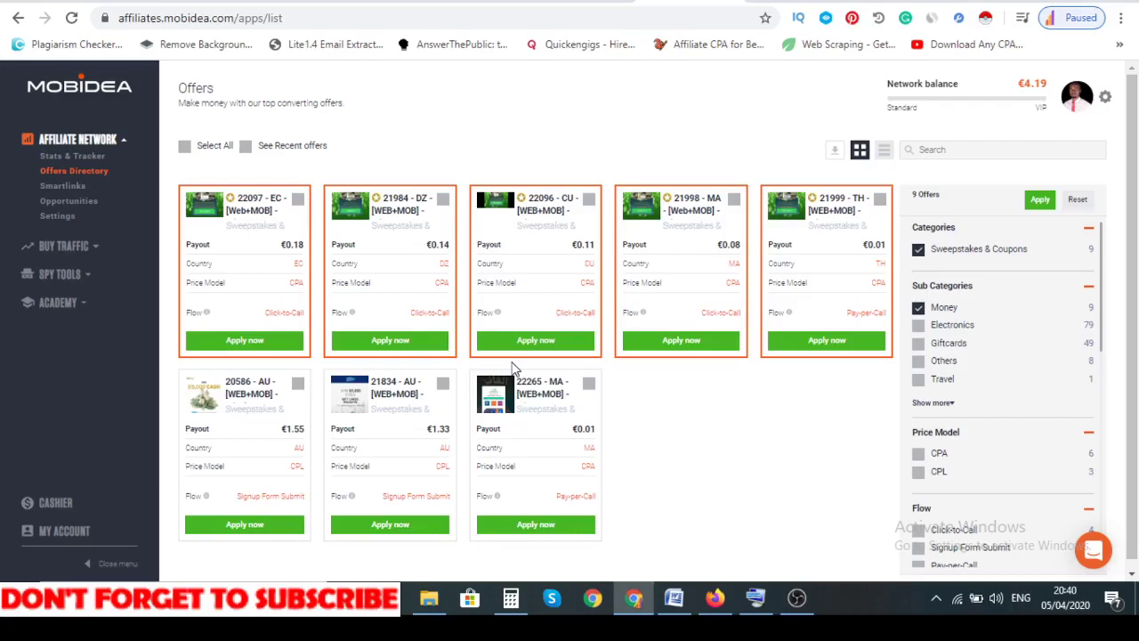
pyautogui.click(920, 309)
pyautogui.click(922, 251)
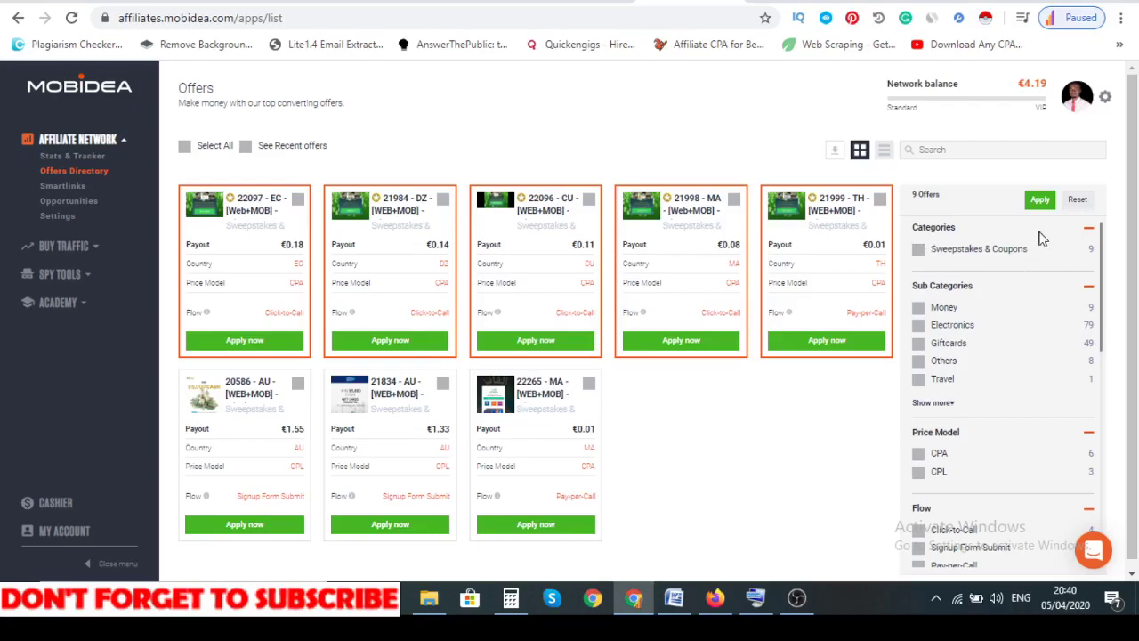
pyautogui.click(1042, 201)
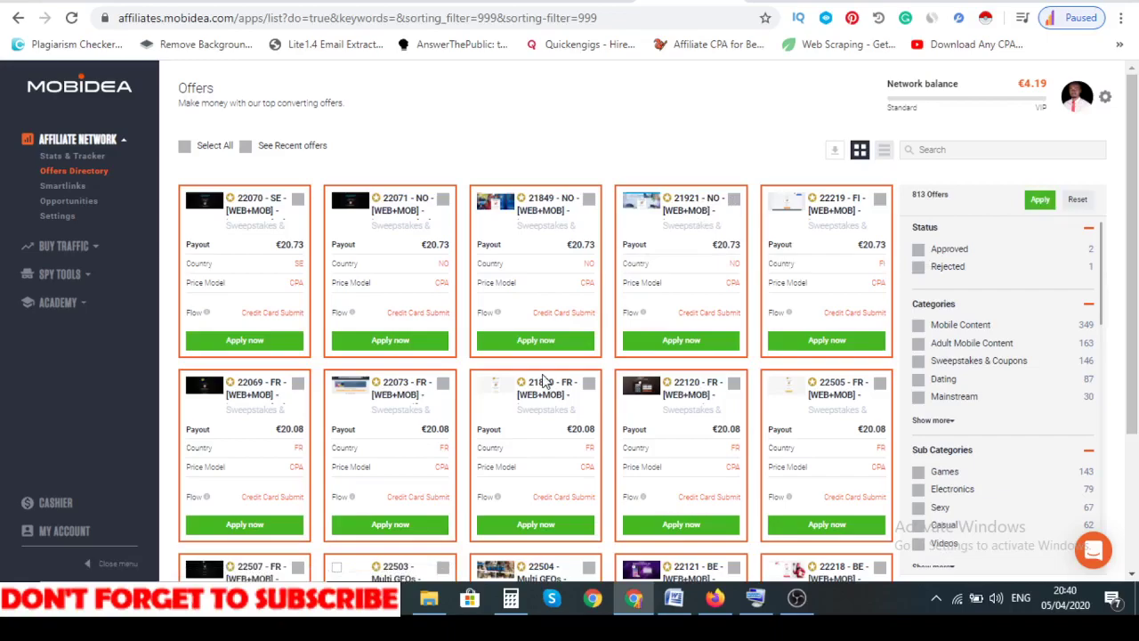
# Examine the unfiltered offers and the available filters for sub category, price model, flow, countries, OS and platforms.
pyautogui.scroll(-2, 545, 380)
pyautogui.scroll(2, 545, 381)
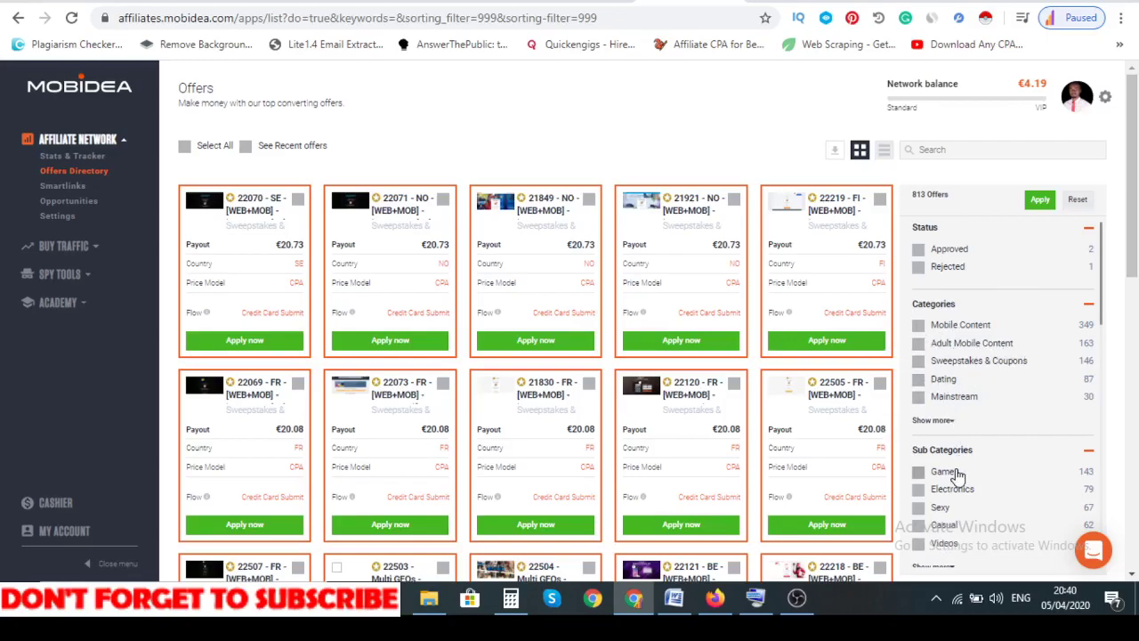
pyautogui.scroll(-1, 955, 478)
pyautogui.scroll(-4, 956, 475)
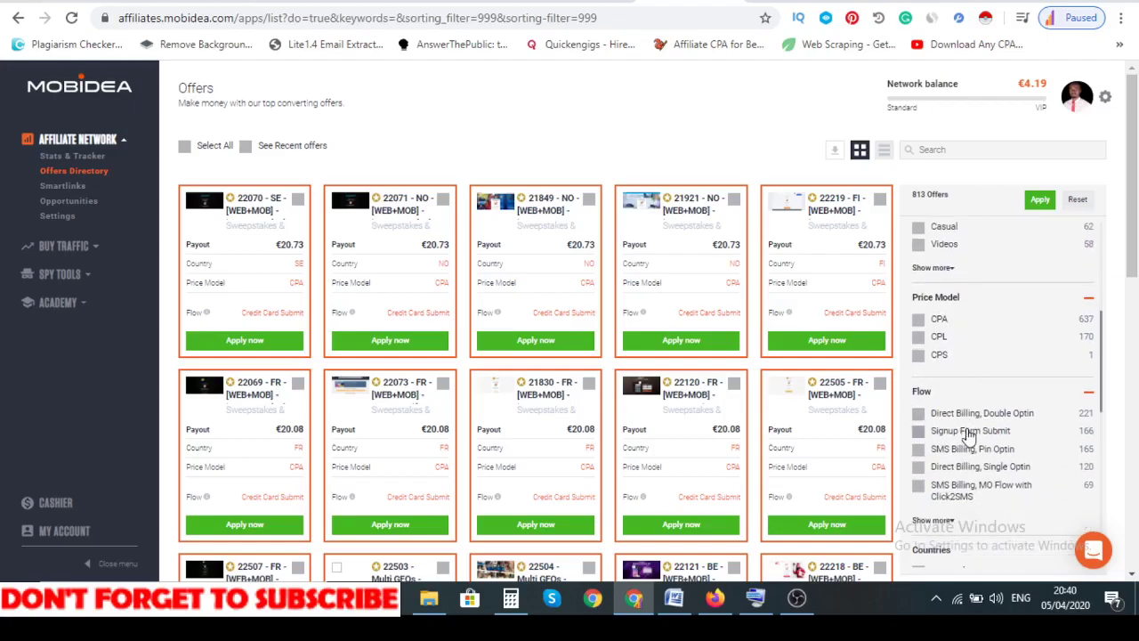
pyautogui.scroll(-2, 971, 434)
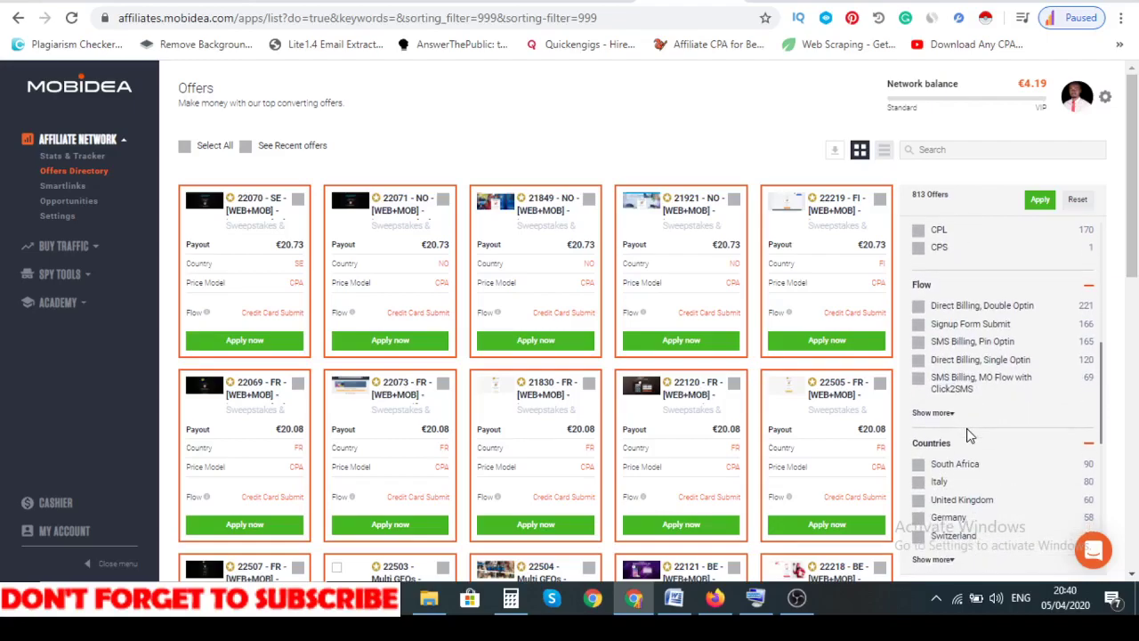
pyautogui.scroll(-3, 971, 436)
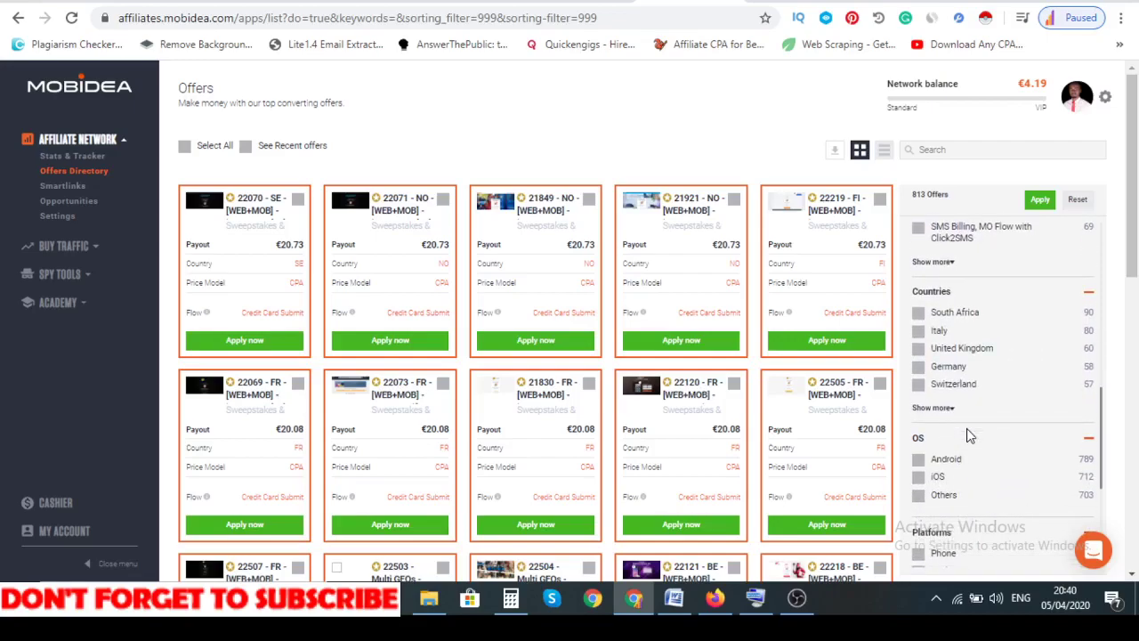
pyautogui.scroll(-3, 970, 435)
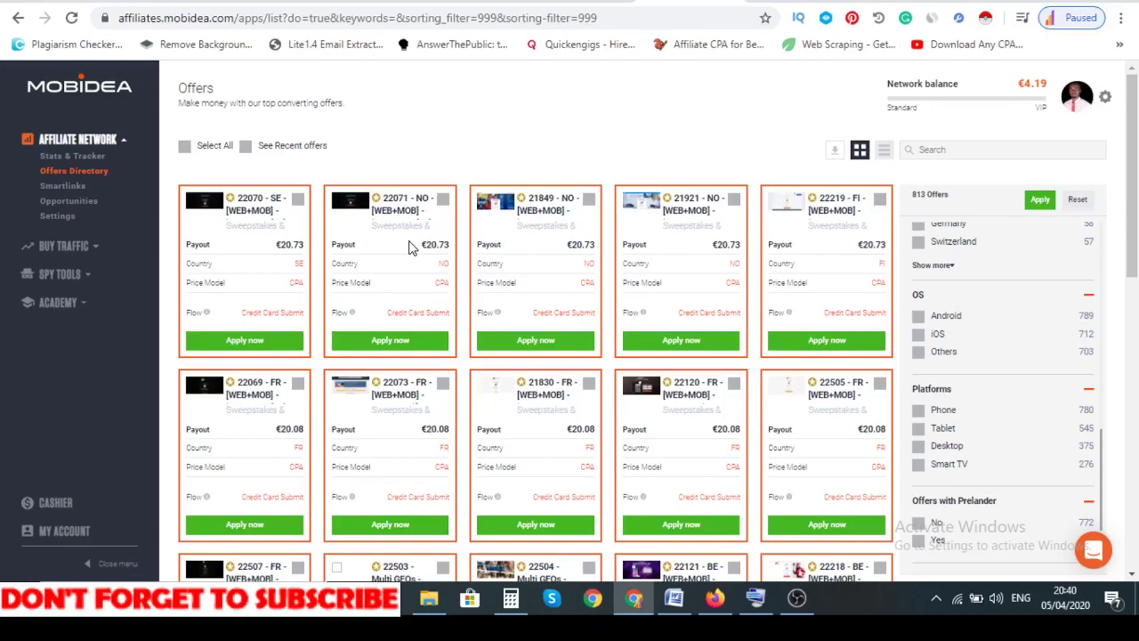
pyautogui.scroll(1, 970, 345)
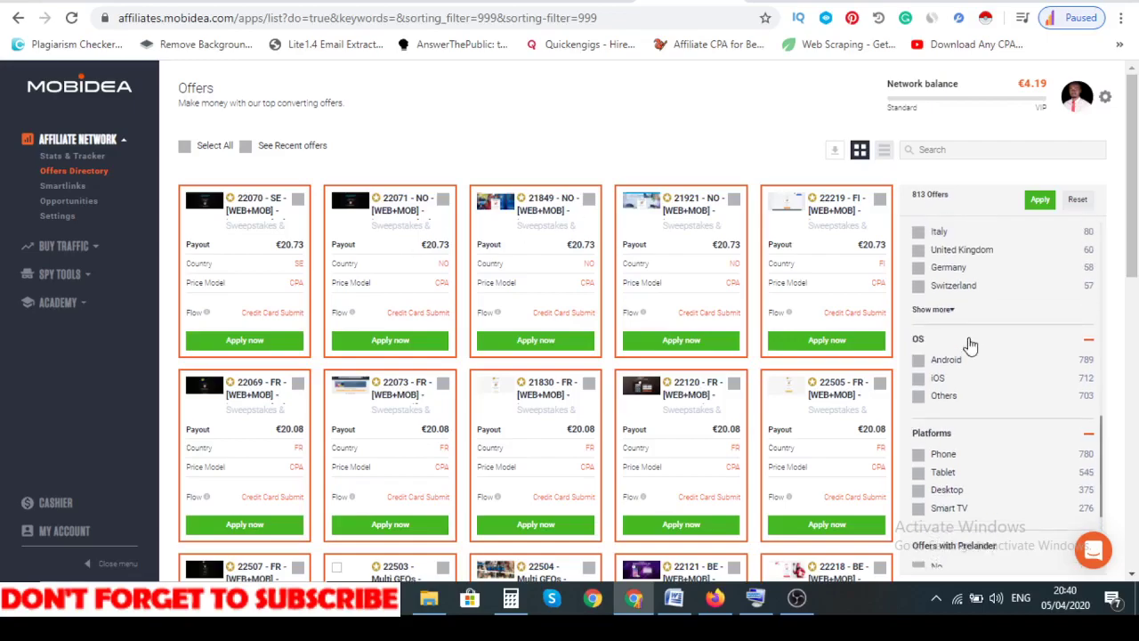
pyautogui.scroll(4, 971, 346)
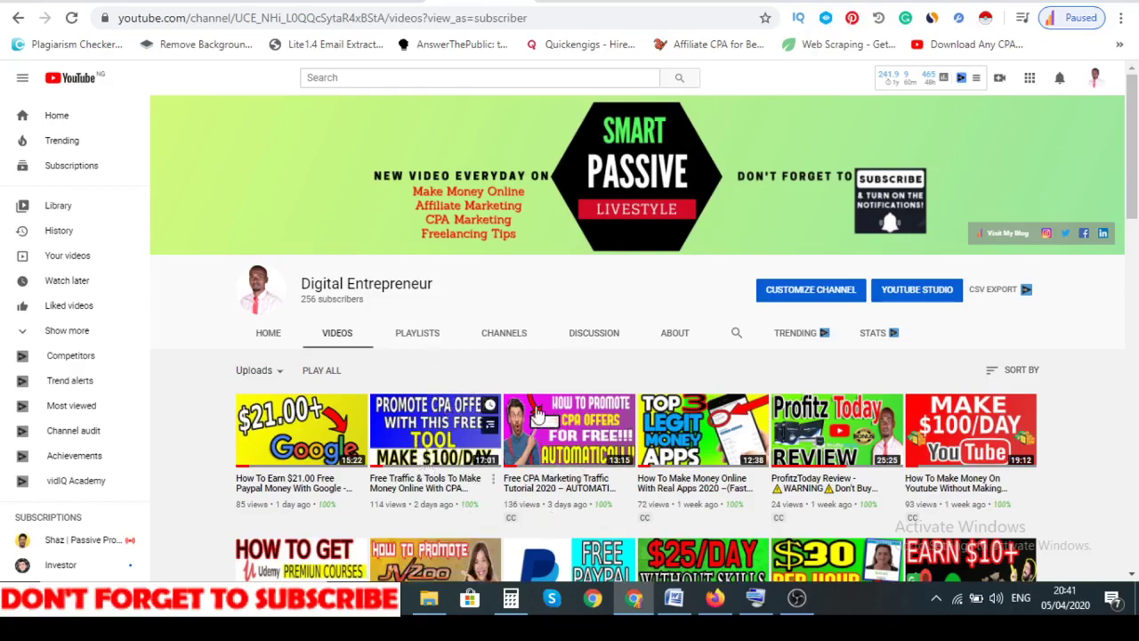
# Open the Google Alerts site from the existing "google alert" search results.
pyautogui.click(793, 3)
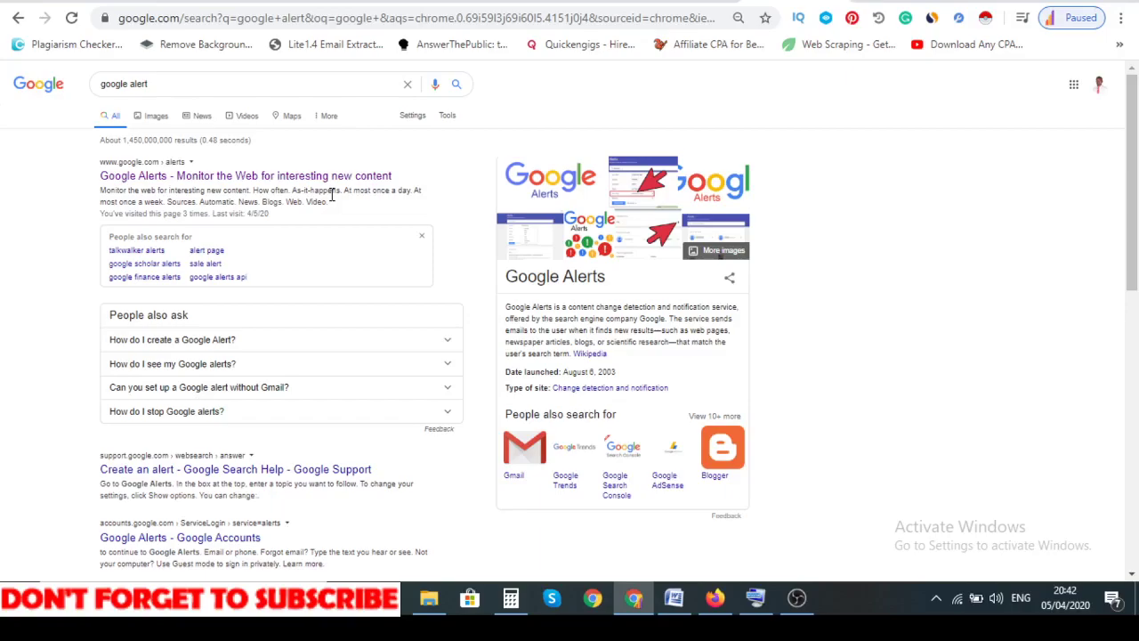
pyautogui.click(224, 178)
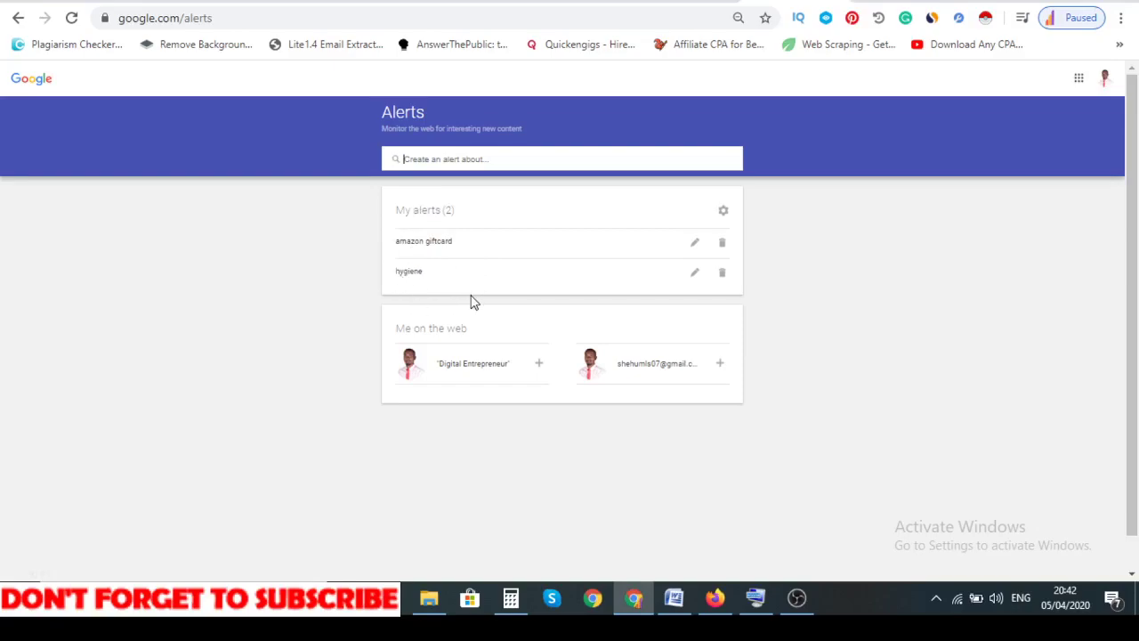
# Return to the Mobidea Offers Directory and search the offers for "dettol".
pyautogui.click(703, 44)
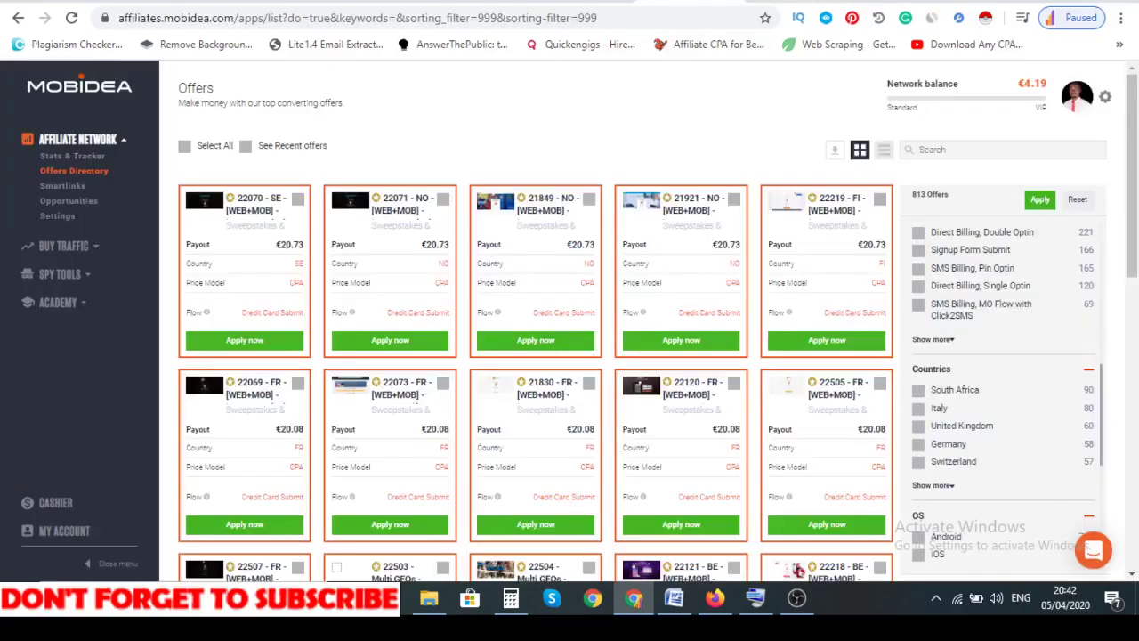
pyautogui.click(958, 150)
pyautogui.write('dettol')
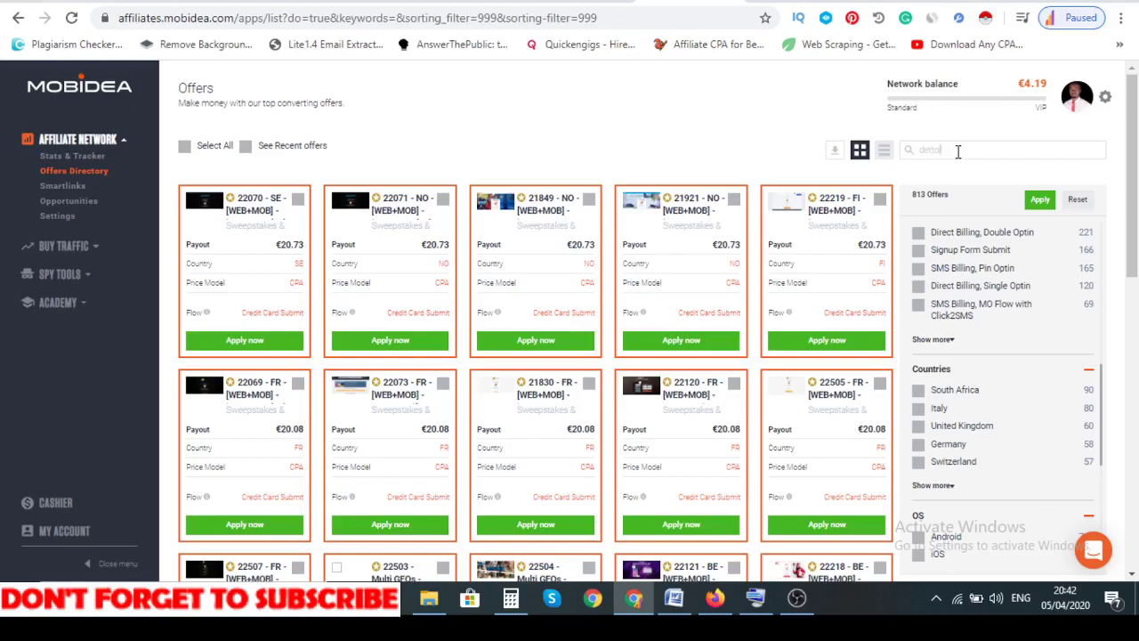
pyautogui.press('Return')
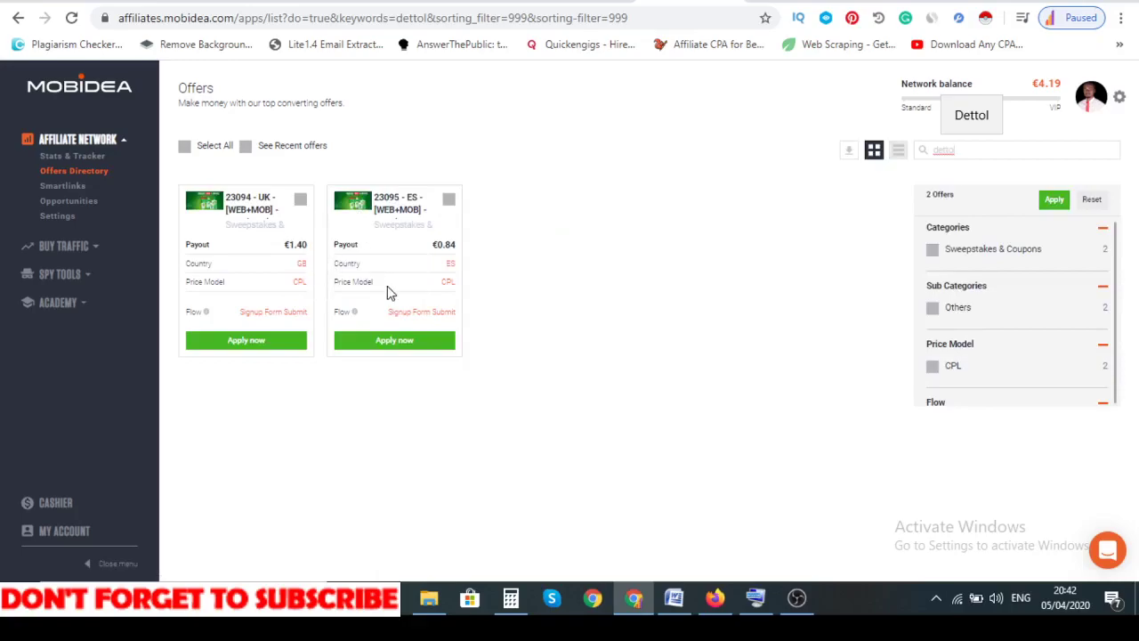
# Create a Google alert for "make money online" after reviewing its preview.
pyautogui.hotkey('ctrl', 'Tab')
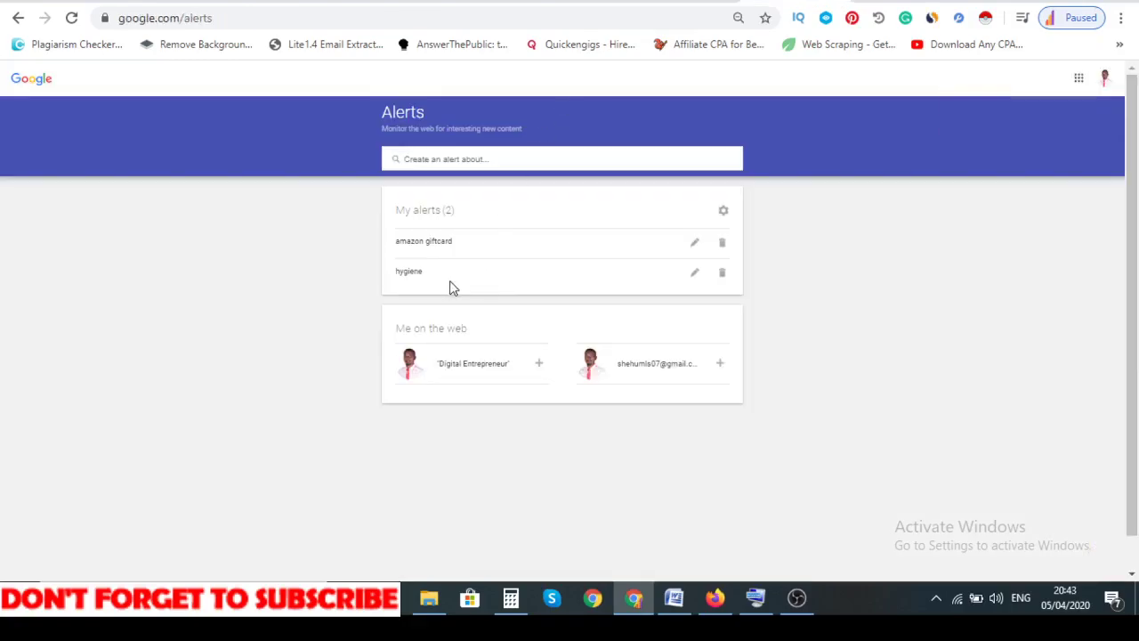
pyautogui.click(567, 154)
pyautogui.write('make mon')
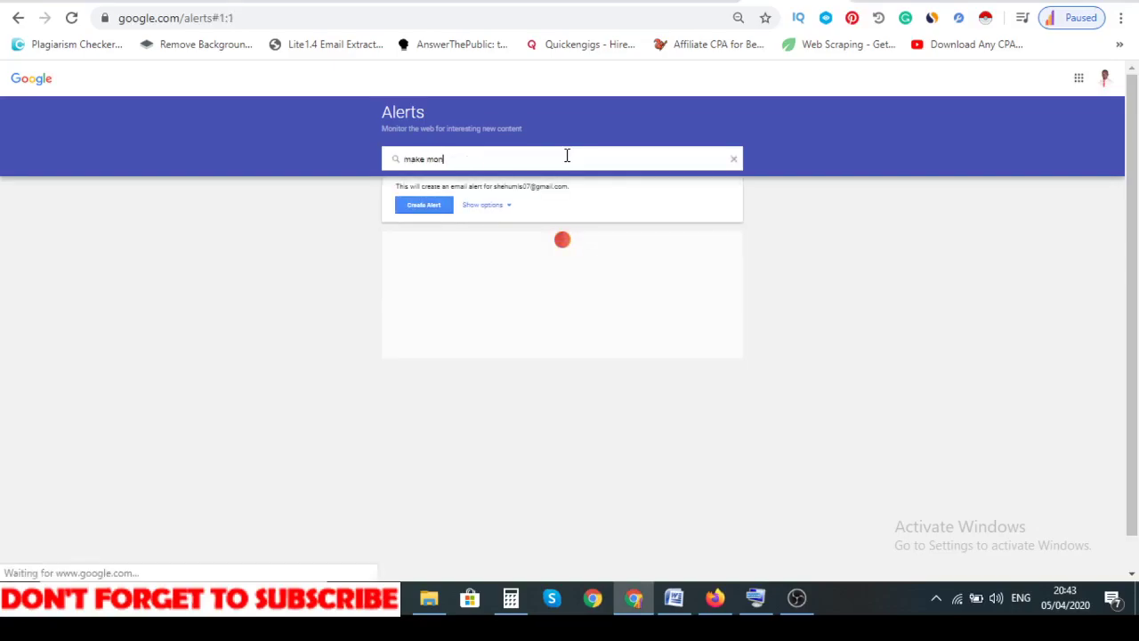
pyautogui.write('ey online')
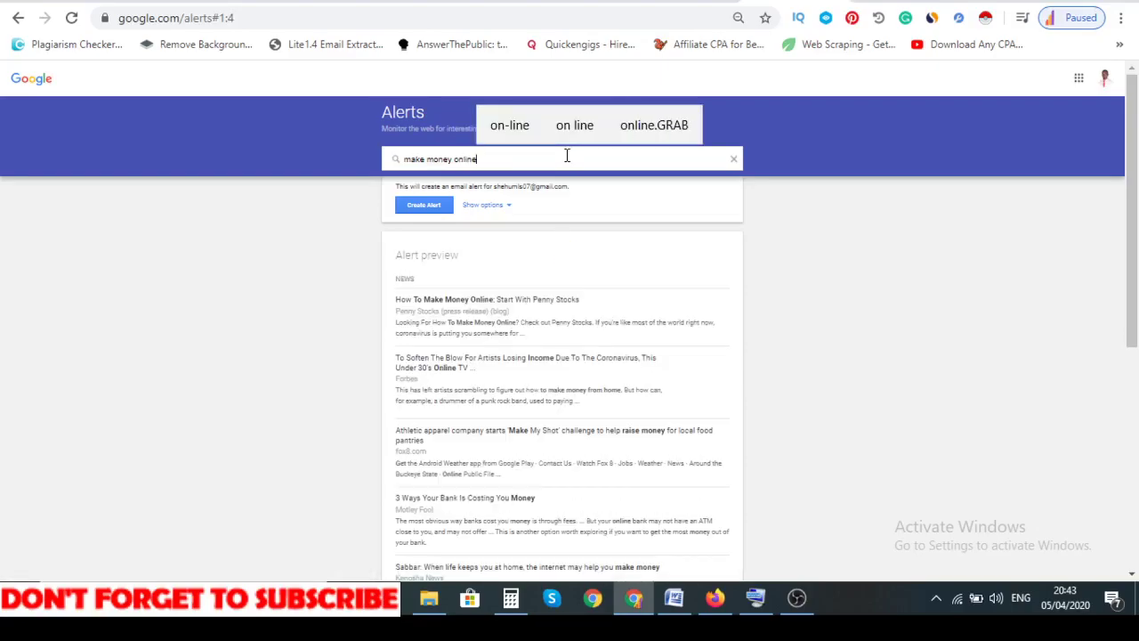
pyautogui.scroll(-5, 549, 415)
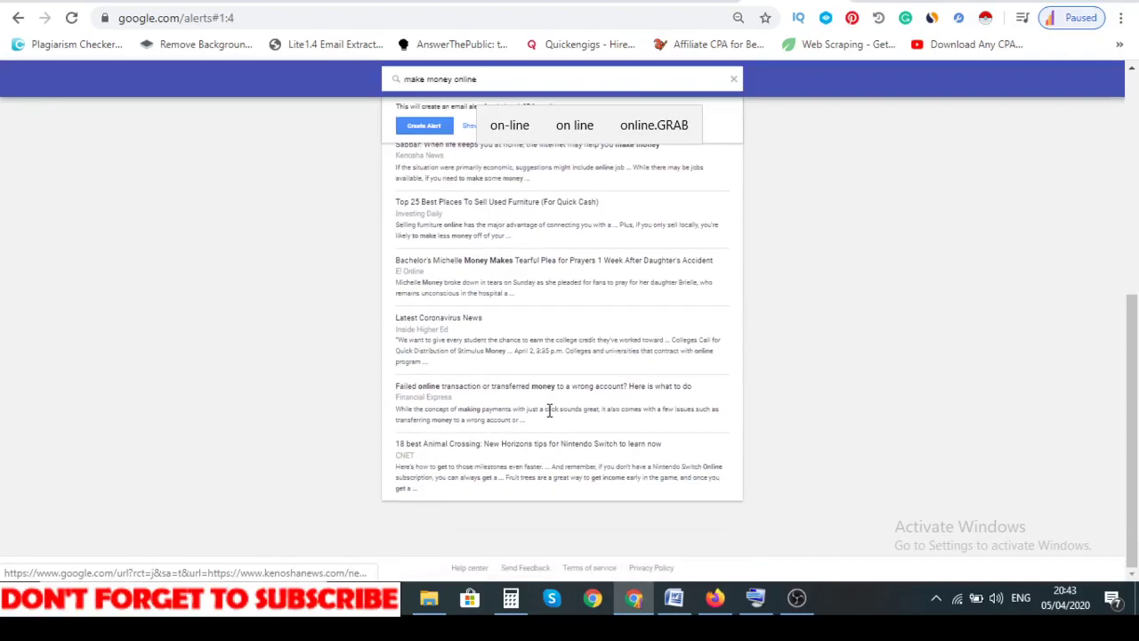
pyautogui.scroll(5, 550, 416)
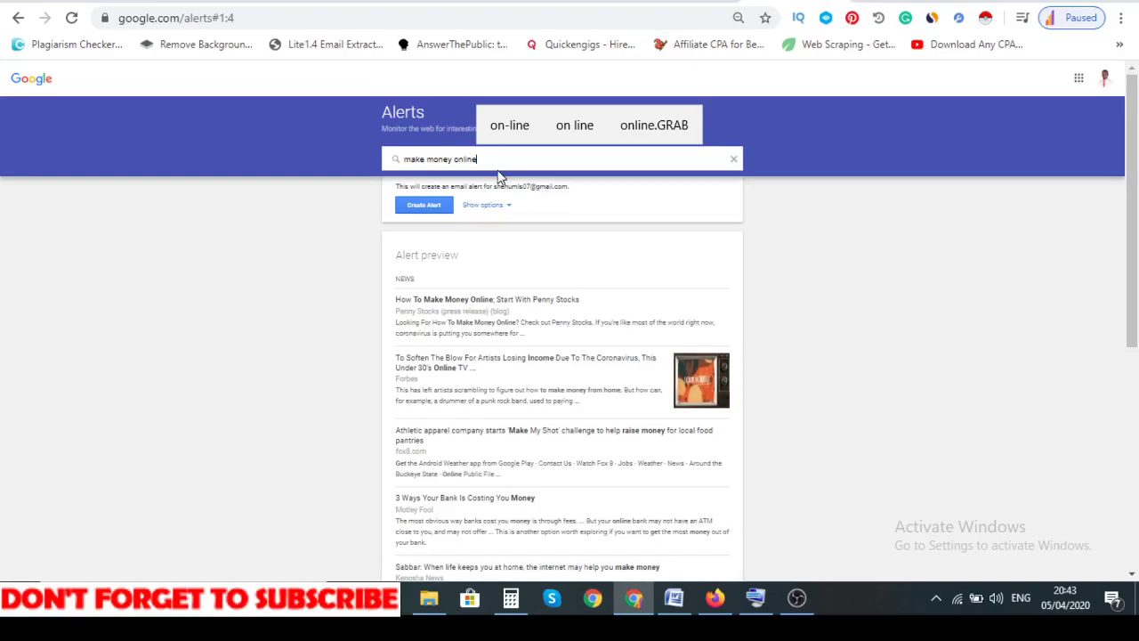
pyautogui.click(433, 206)
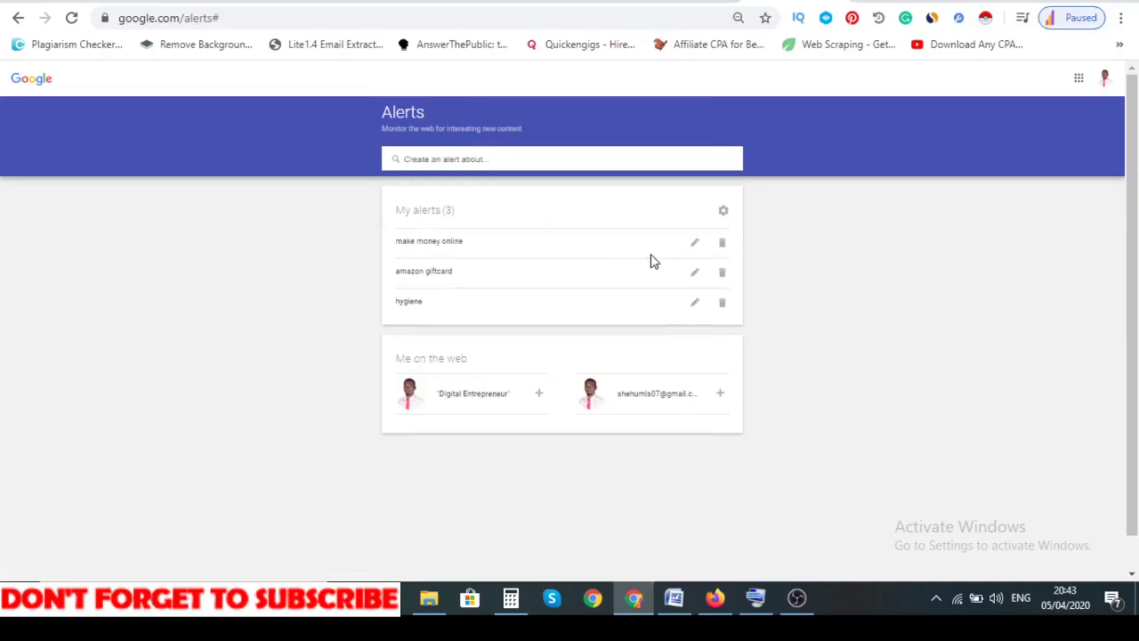
# Edit the "make money online" alert and set how often it is sent to As-it-happens.
pyautogui.click(696, 247)
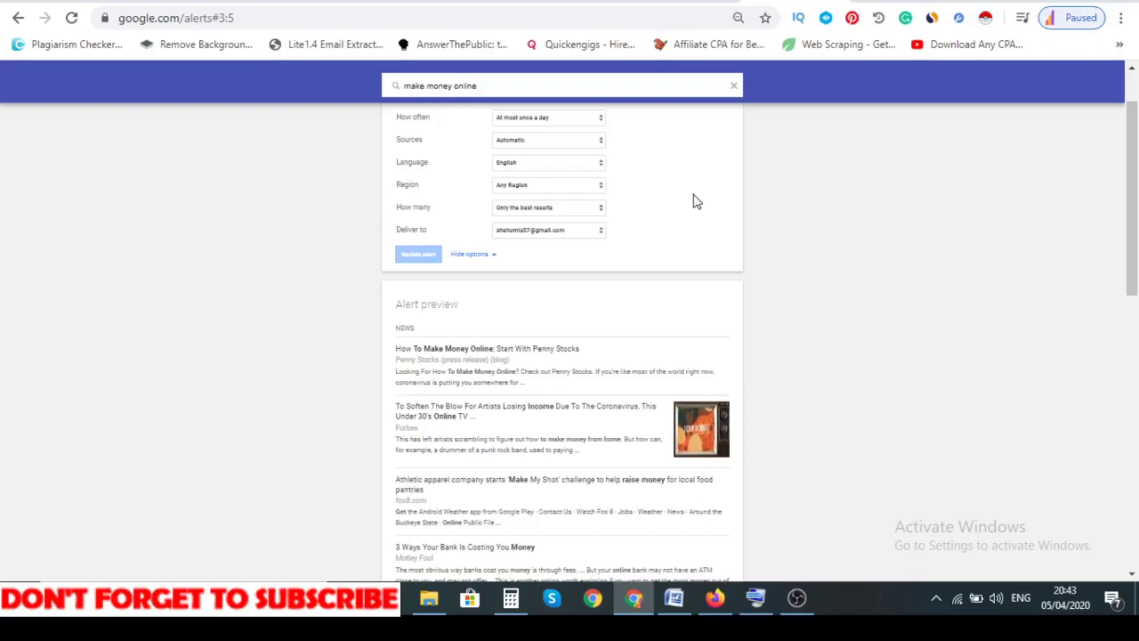
pyautogui.click(570, 125)
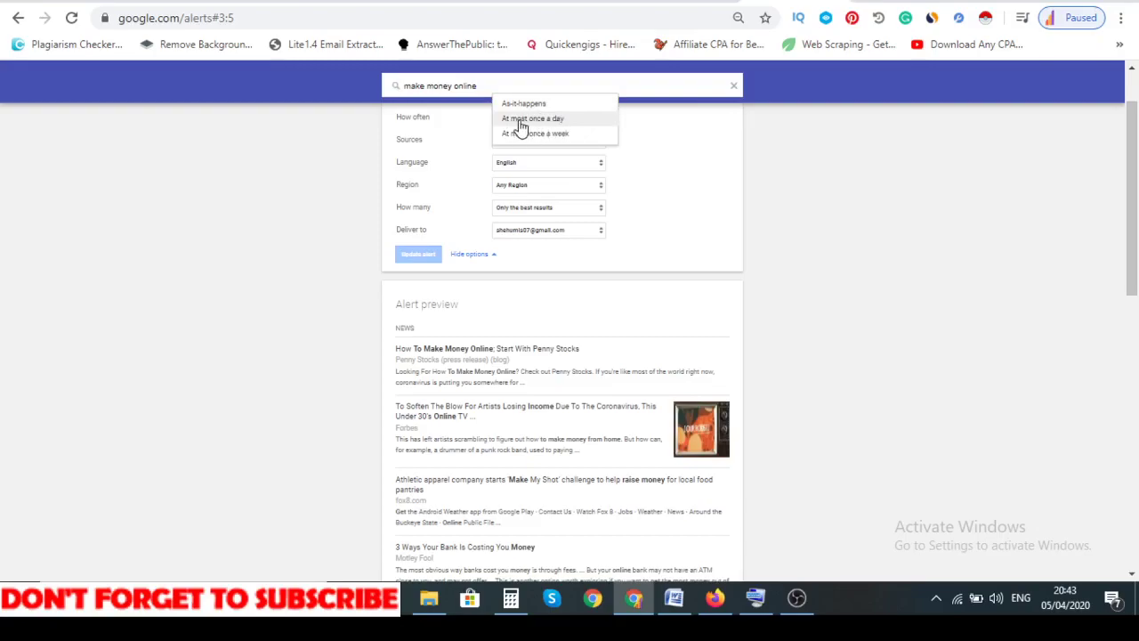
pyautogui.click(536, 105)
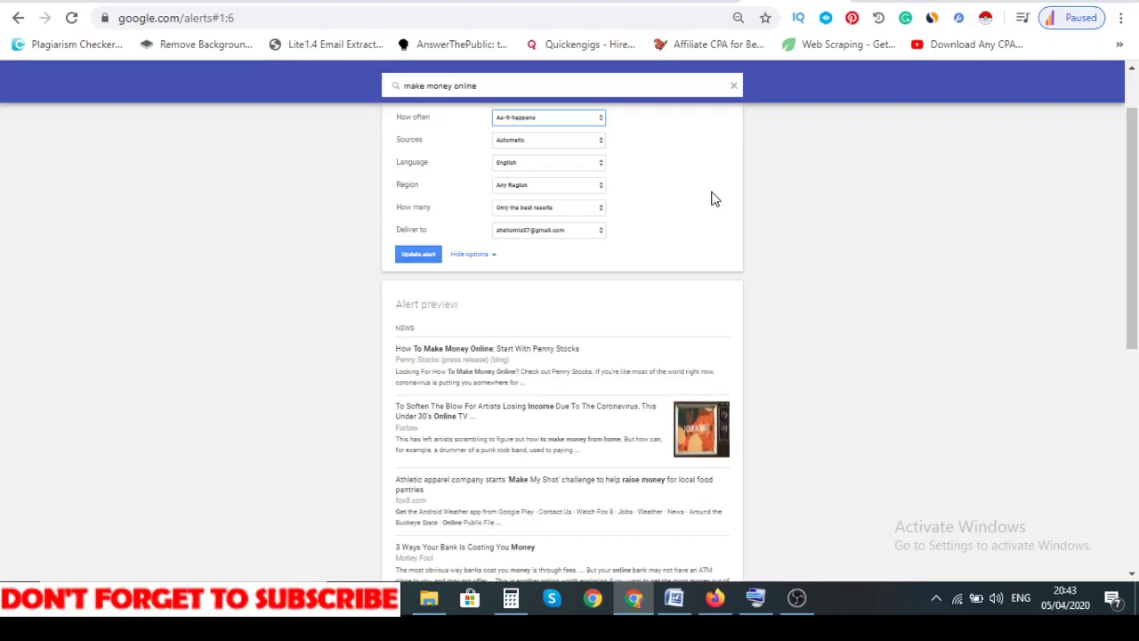
# Set the alert's sources to News, Blogs and Discussions.
pyautogui.click(553, 142)
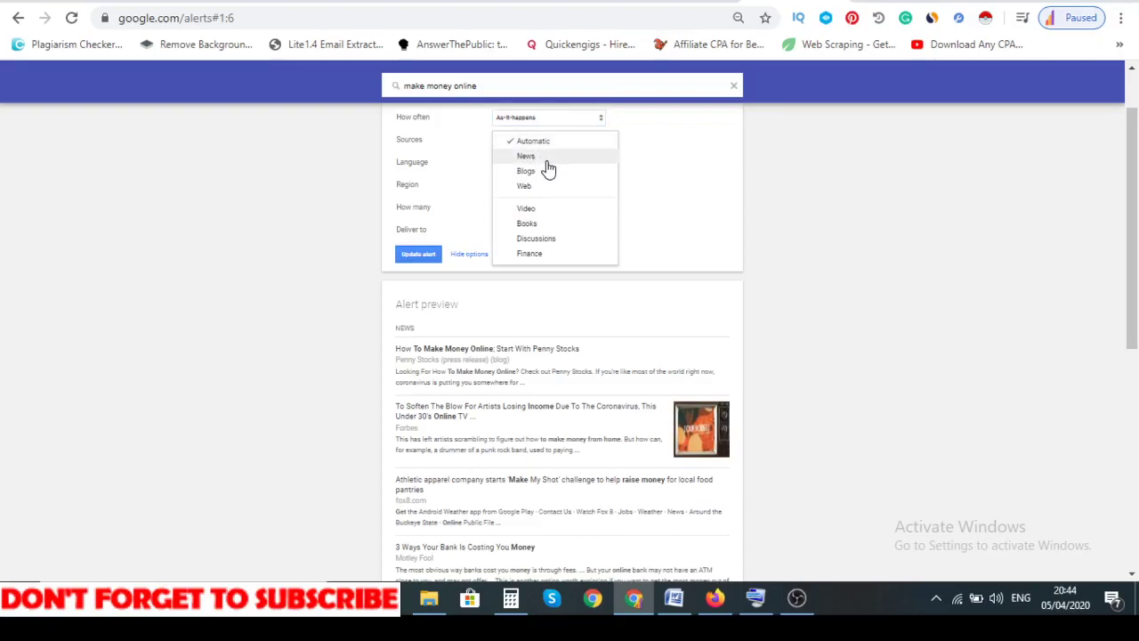
pyautogui.click(547, 163)
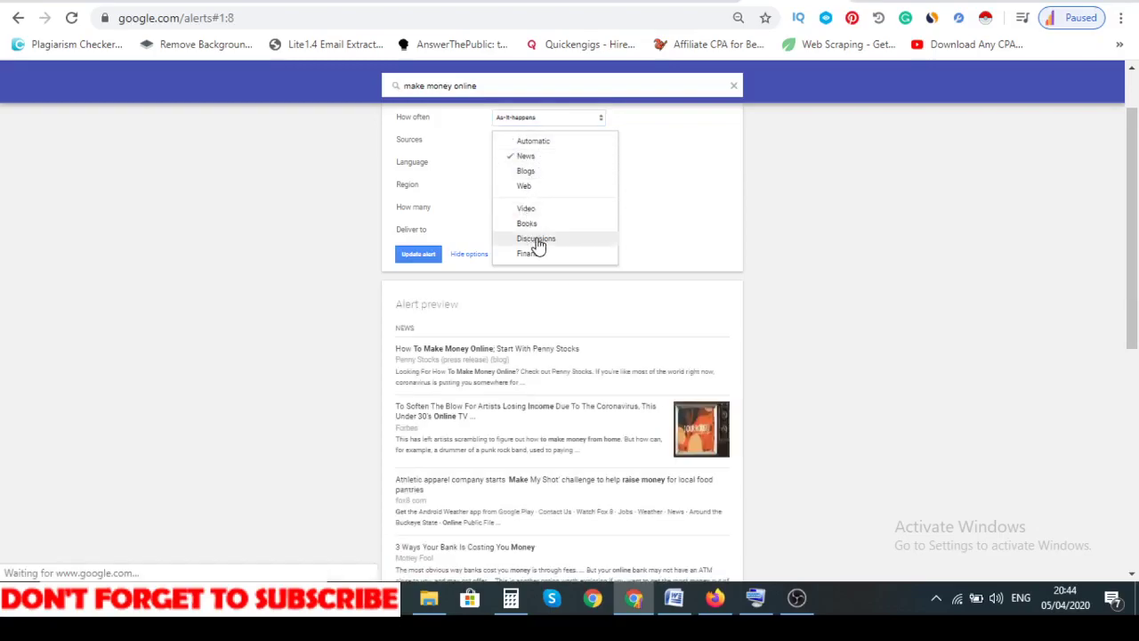
pyautogui.click(536, 240)
pyautogui.click(535, 174)
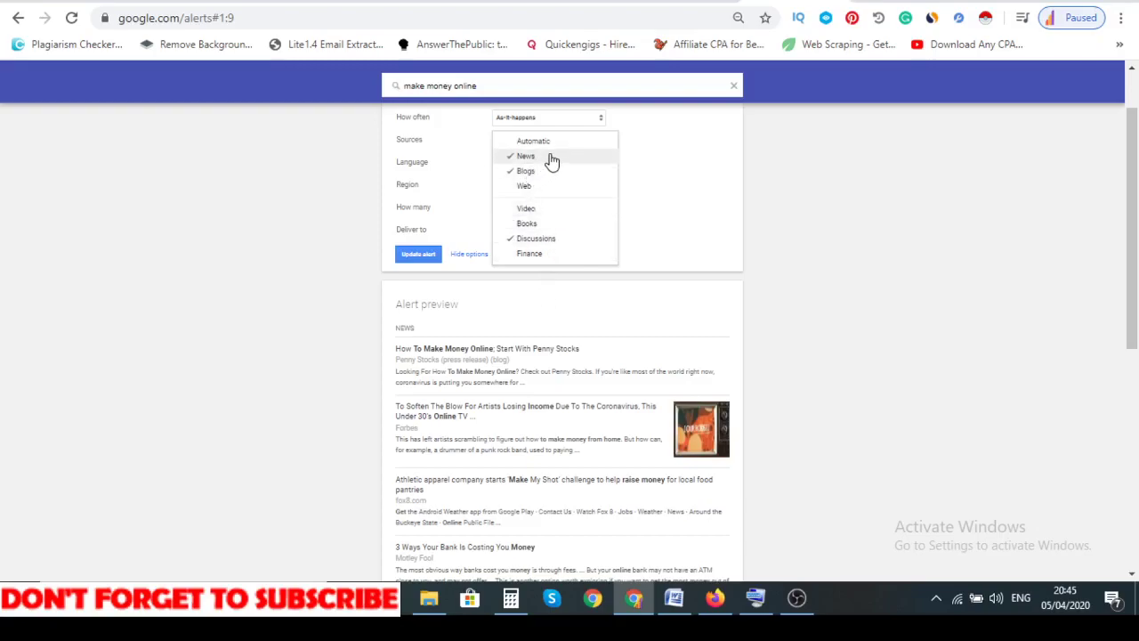
pyautogui.click(526, 156)
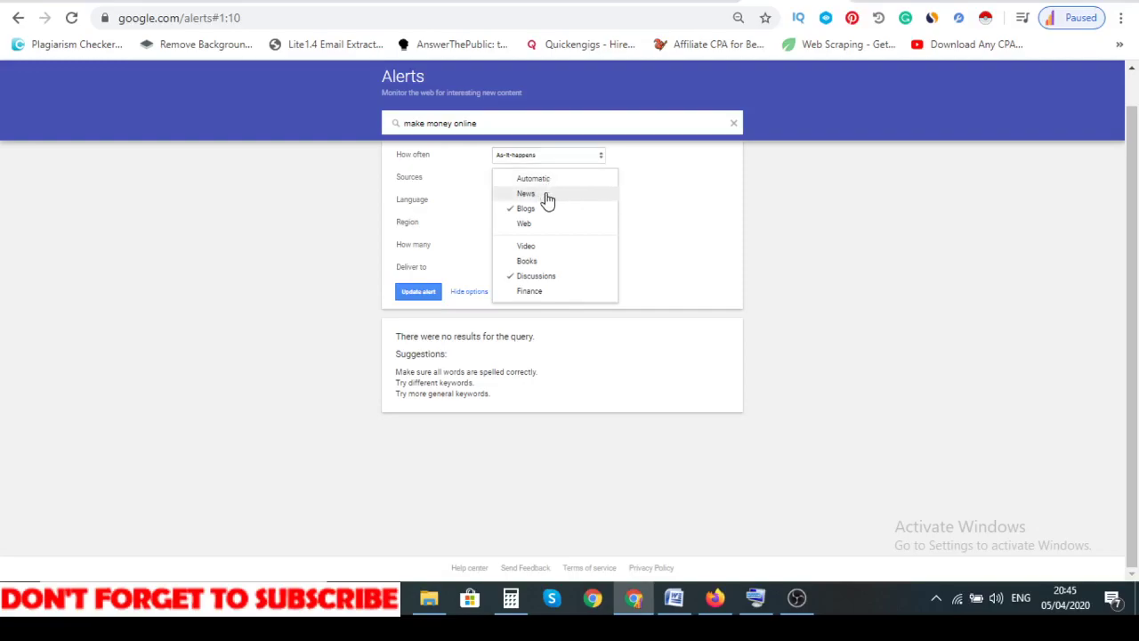
pyautogui.click(543, 194)
pyautogui.click(684, 164)
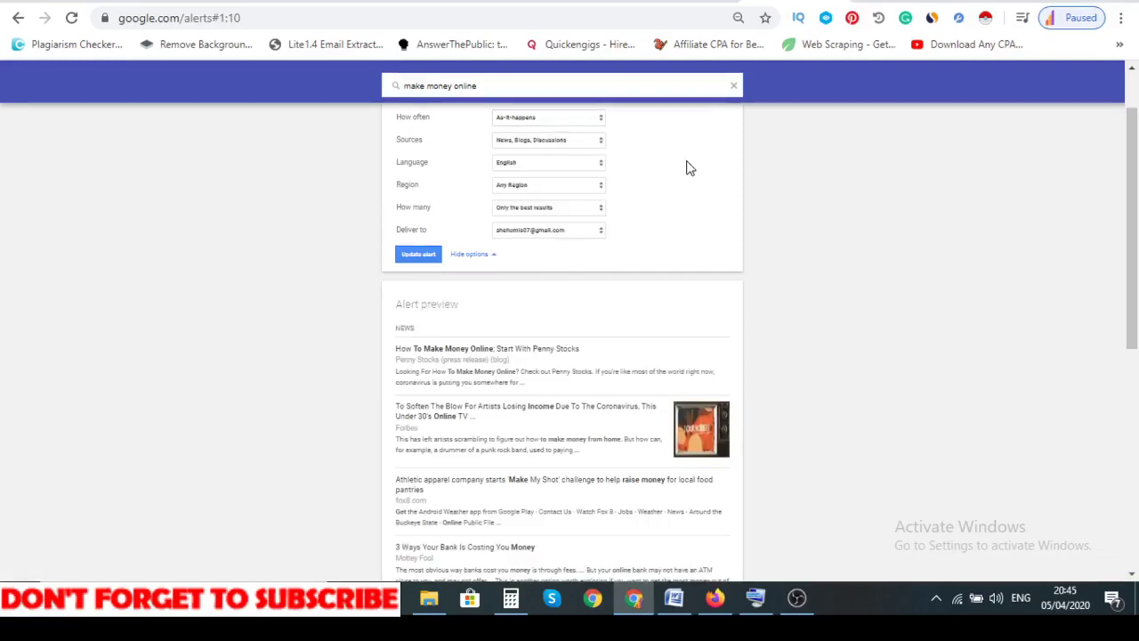
# Review the alert's language choices without changing them, and set its region to United States.
pyautogui.click(540, 169)
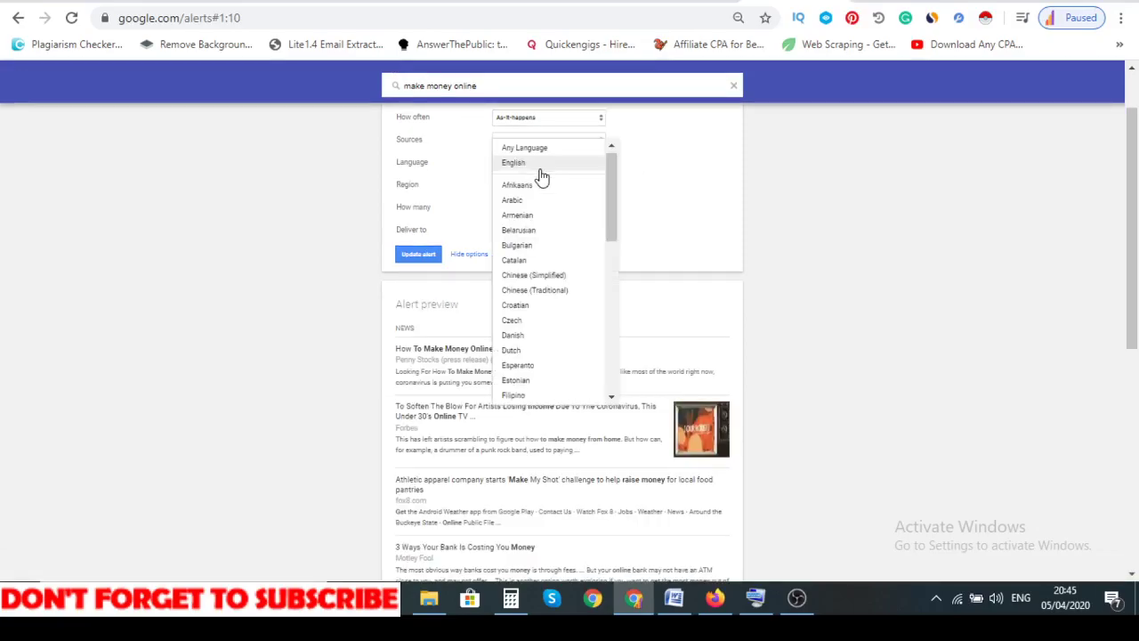
pyautogui.click(644, 181)
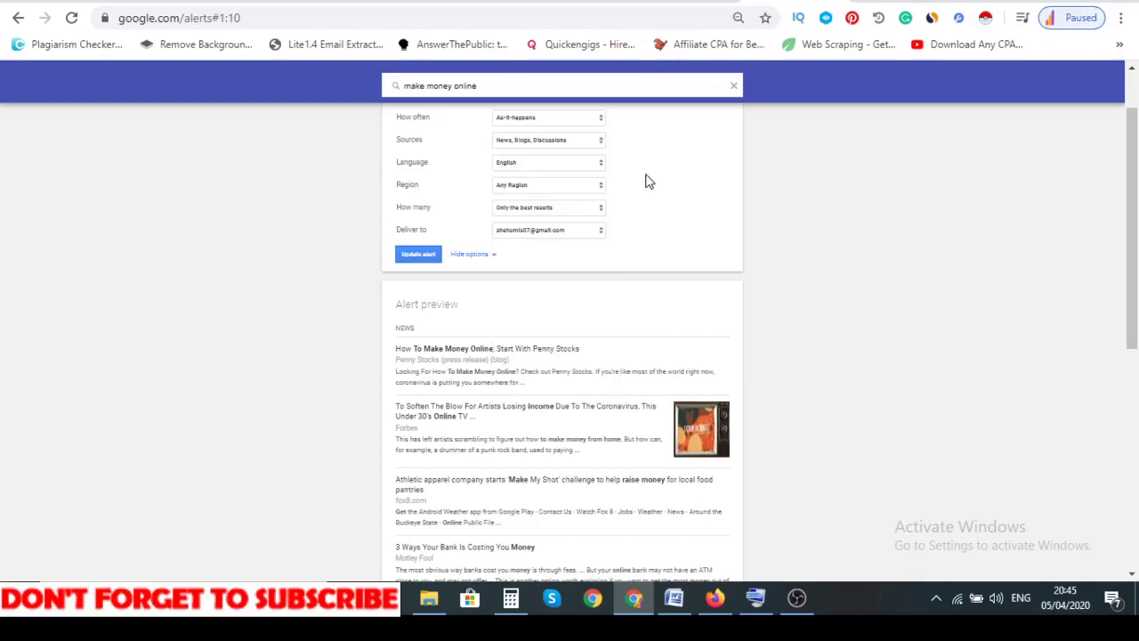
pyautogui.click(546, 166)
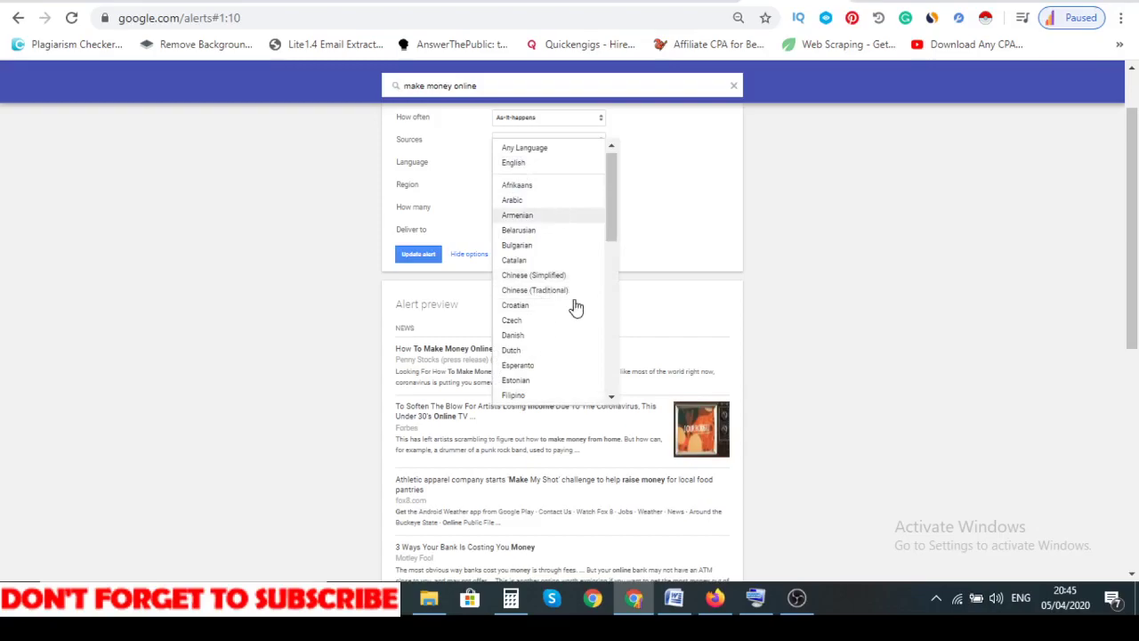
pyautogui.click(684, 192)
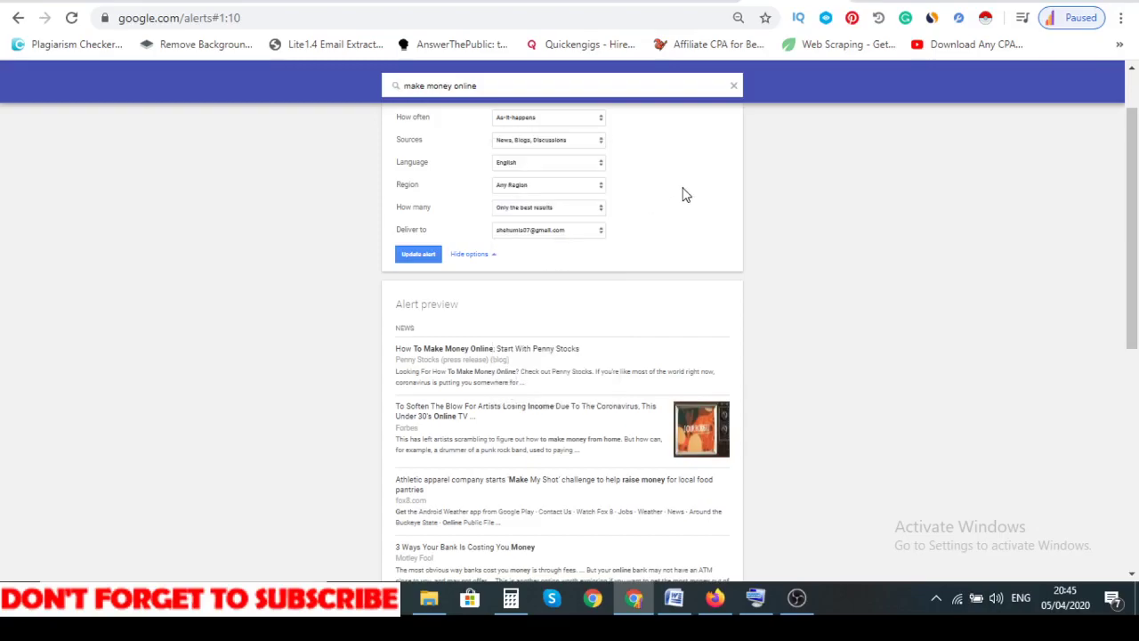
pyautogui.click(562, 189)
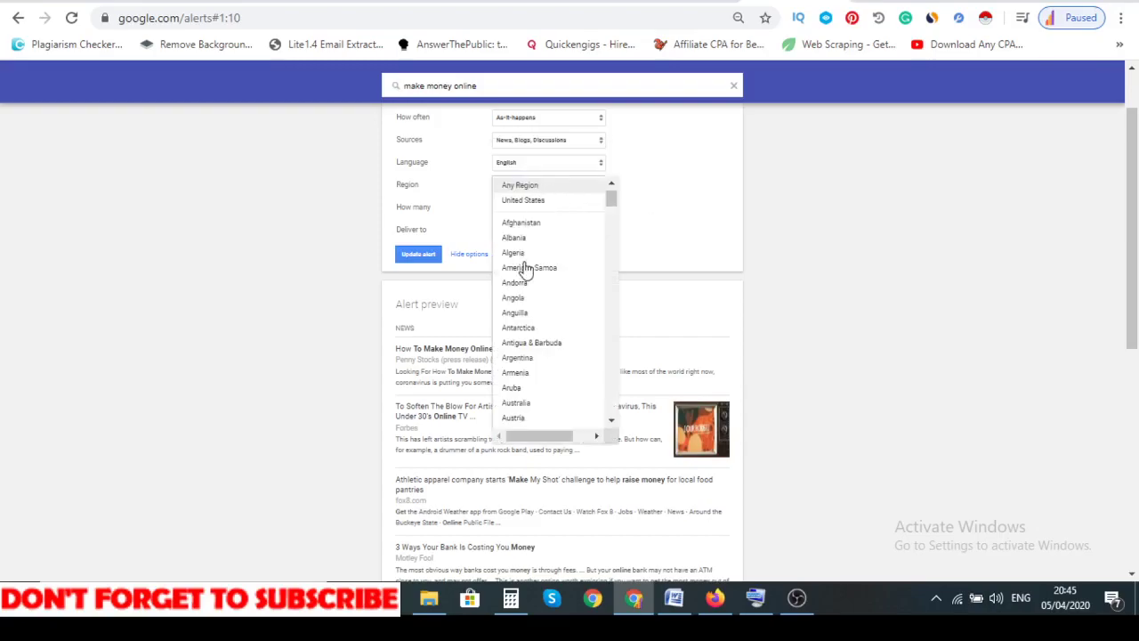
pyautogui.click(541, 202)
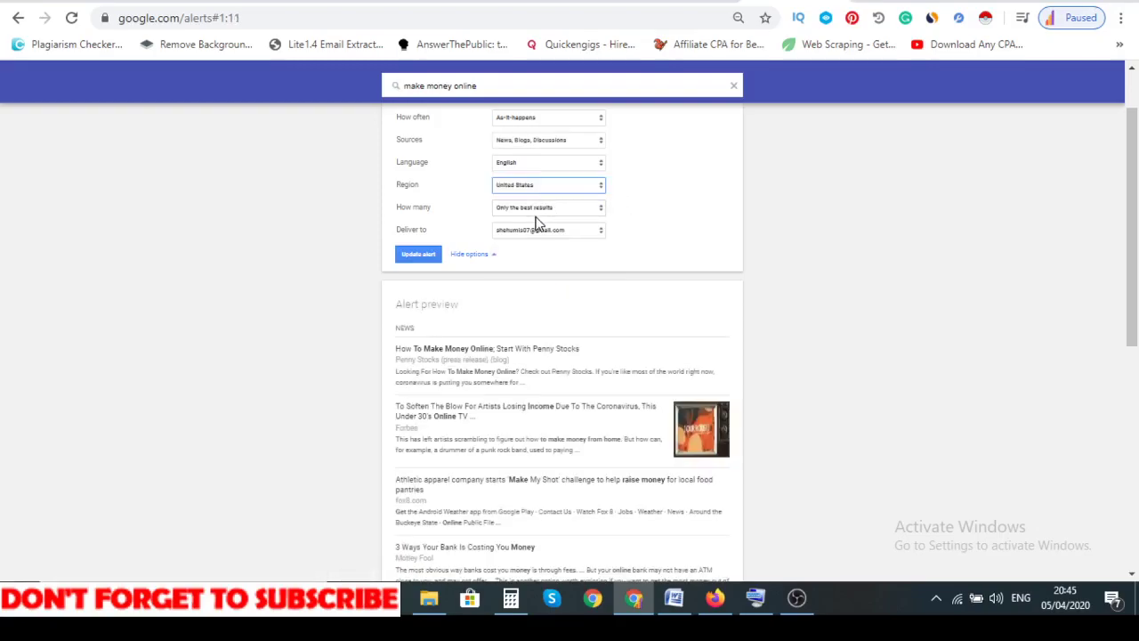
# Choose "Only the best results" for the alert and close its editing form without updating it.
pyautogui.click(560, 218)
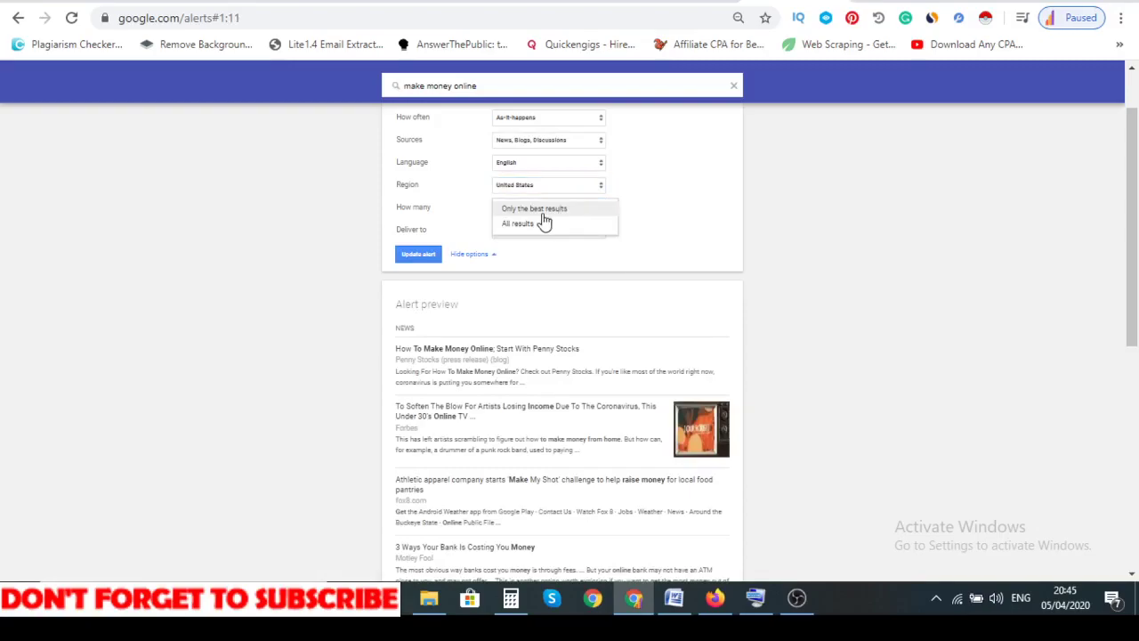
pyautogui.click(562, 213)
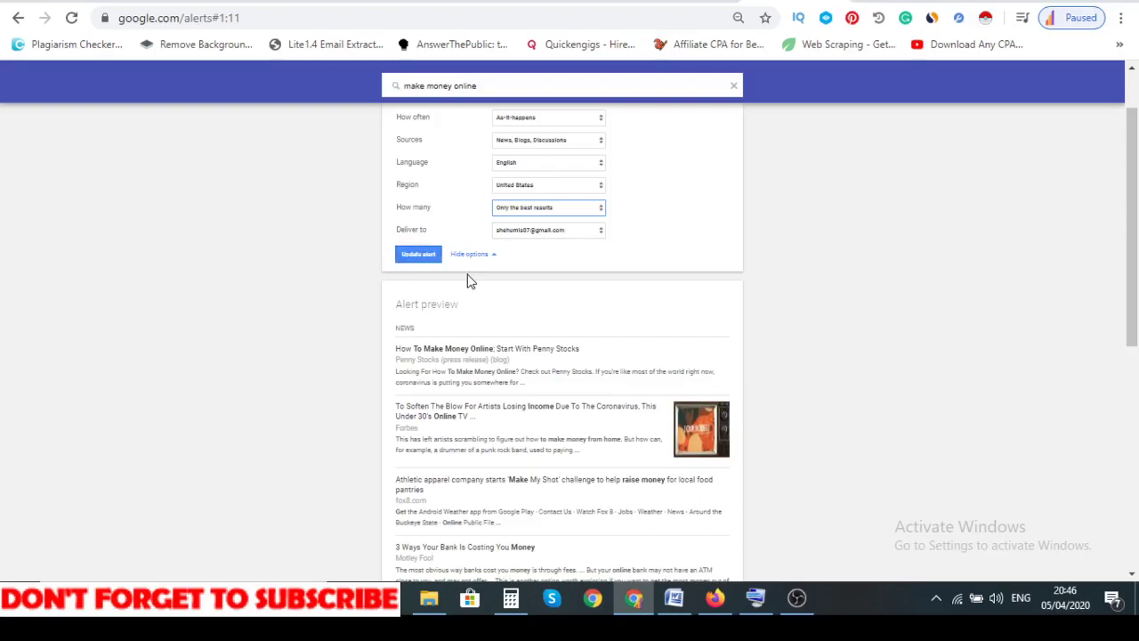
pyautogui.click(733, 87)
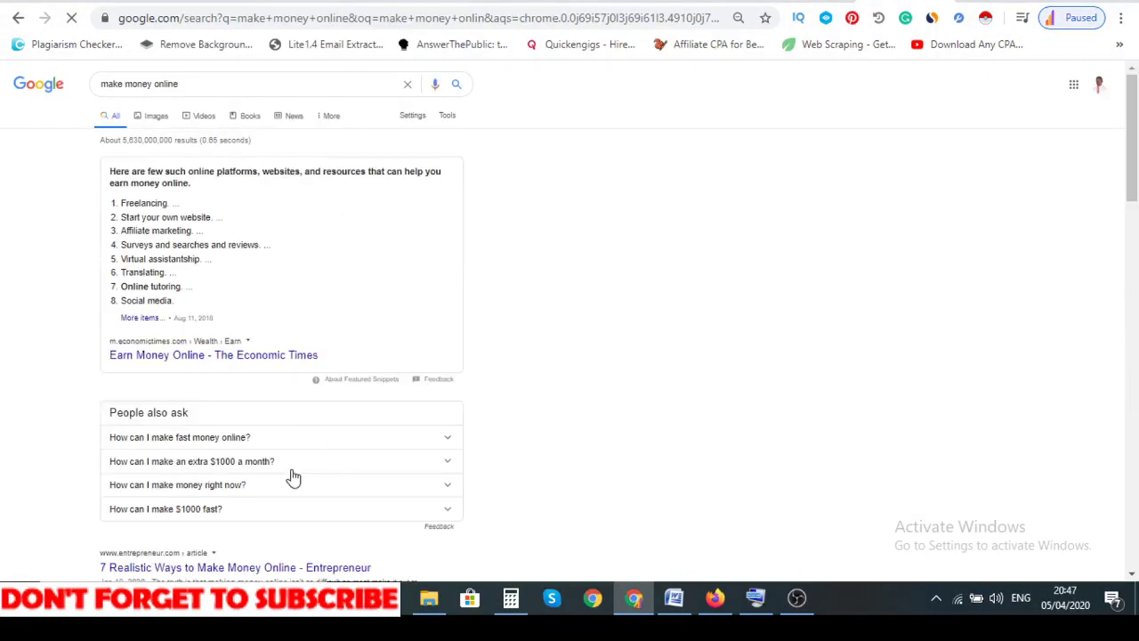
# Look through the Google search results for "make money online".
pyautogui.scroll(-3, 294, 478)
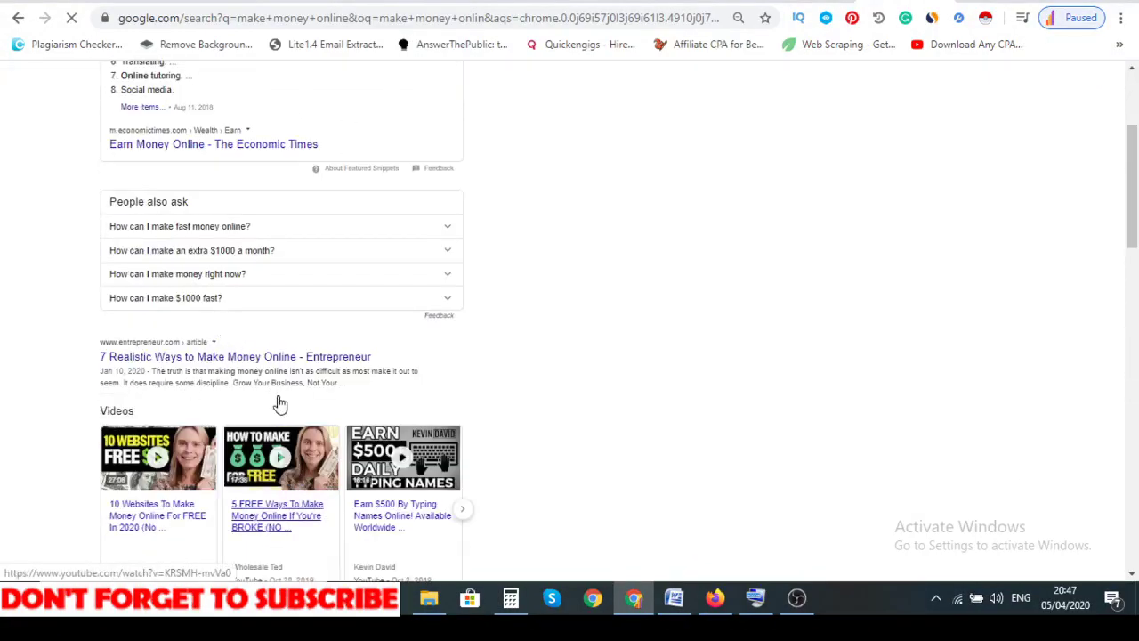
pyautogui.scroll(-5, 280, 404)
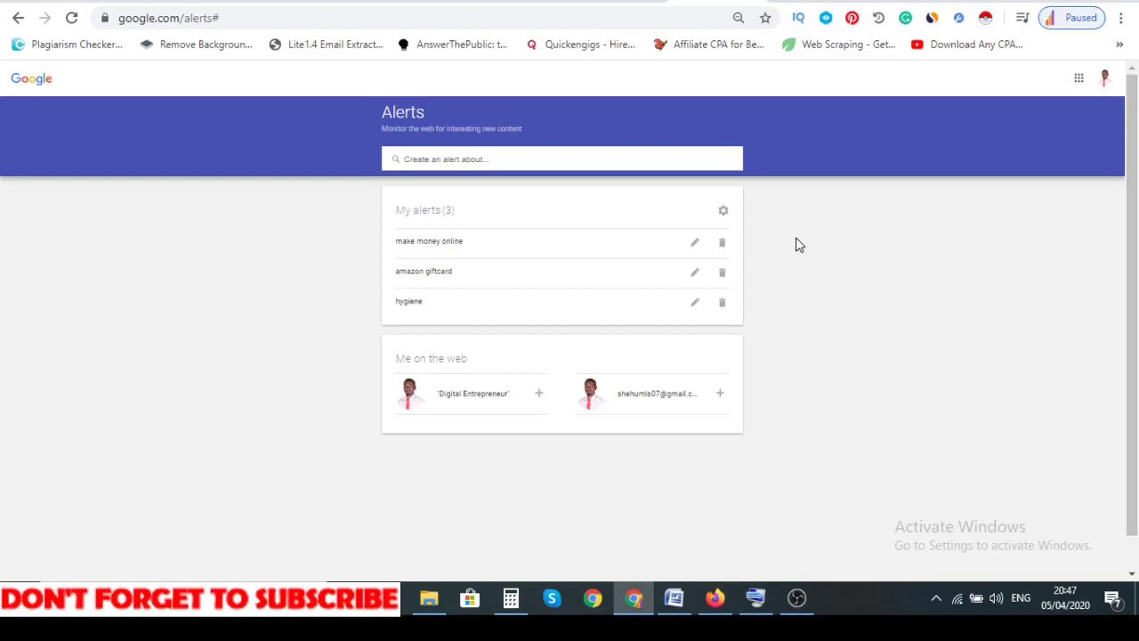
# Revisit the Mobidea "dettol" offers and Google Alerts, and switch to the Digital Entrepreneur channel's videos on YouTube.
pyautogui.click(633, 3)
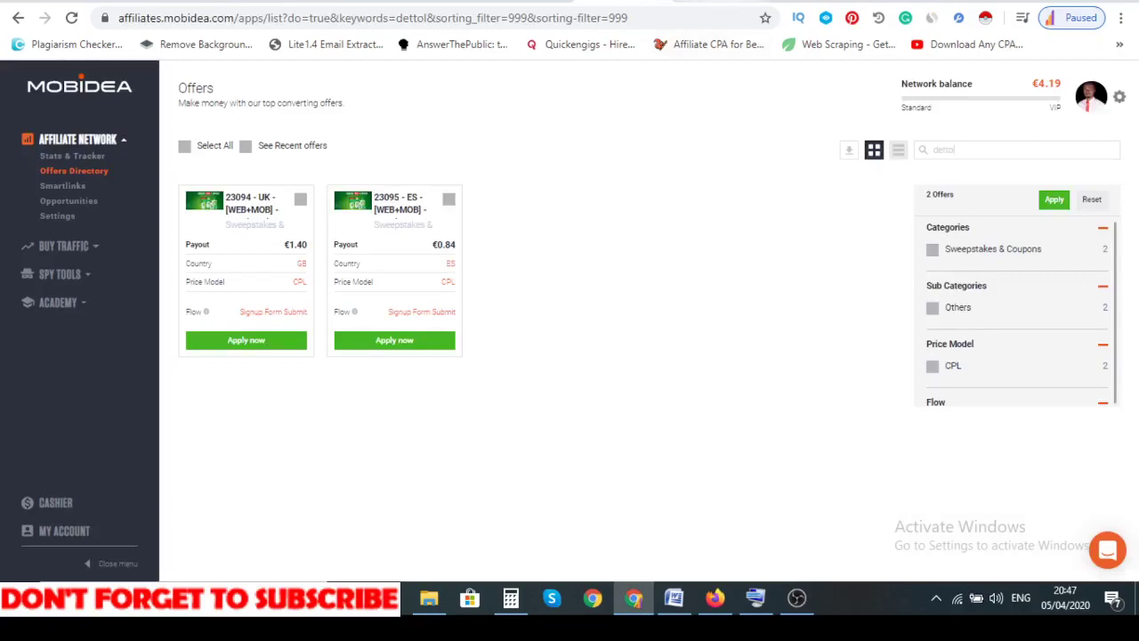
pyautogui.click(712, 6)
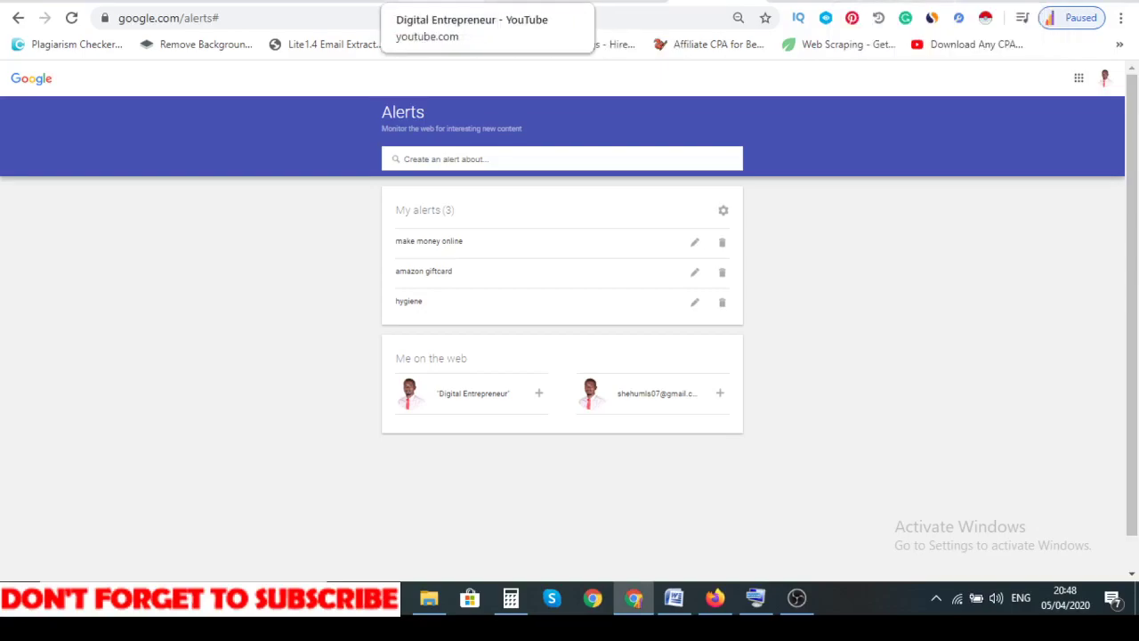
pyautogui.click(472, 1)
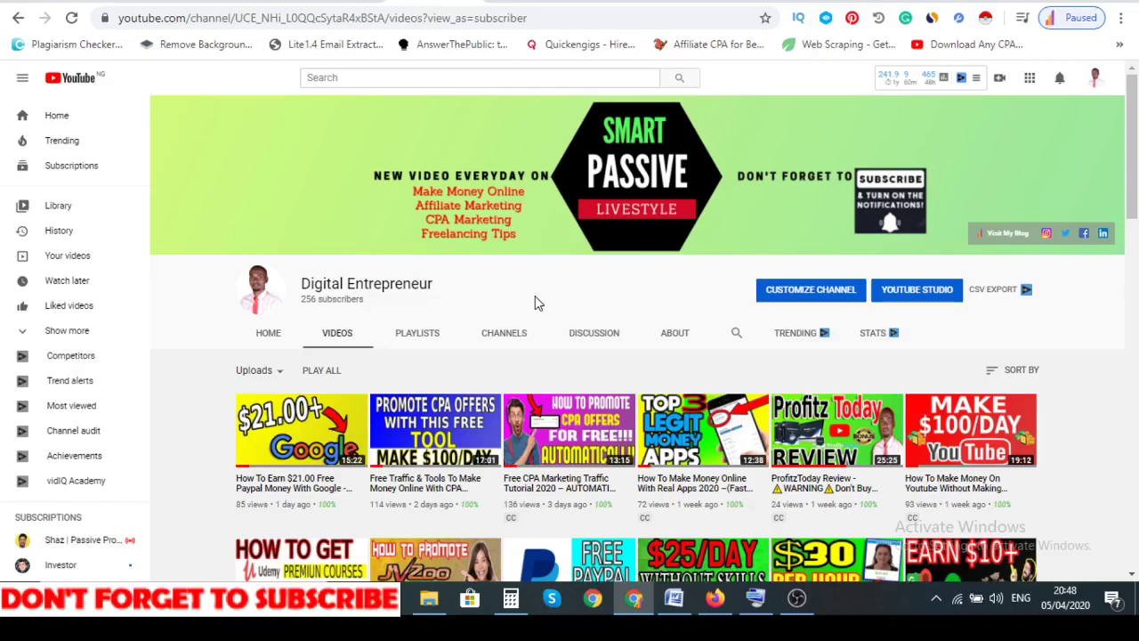
pyautogui.click(801, 603)
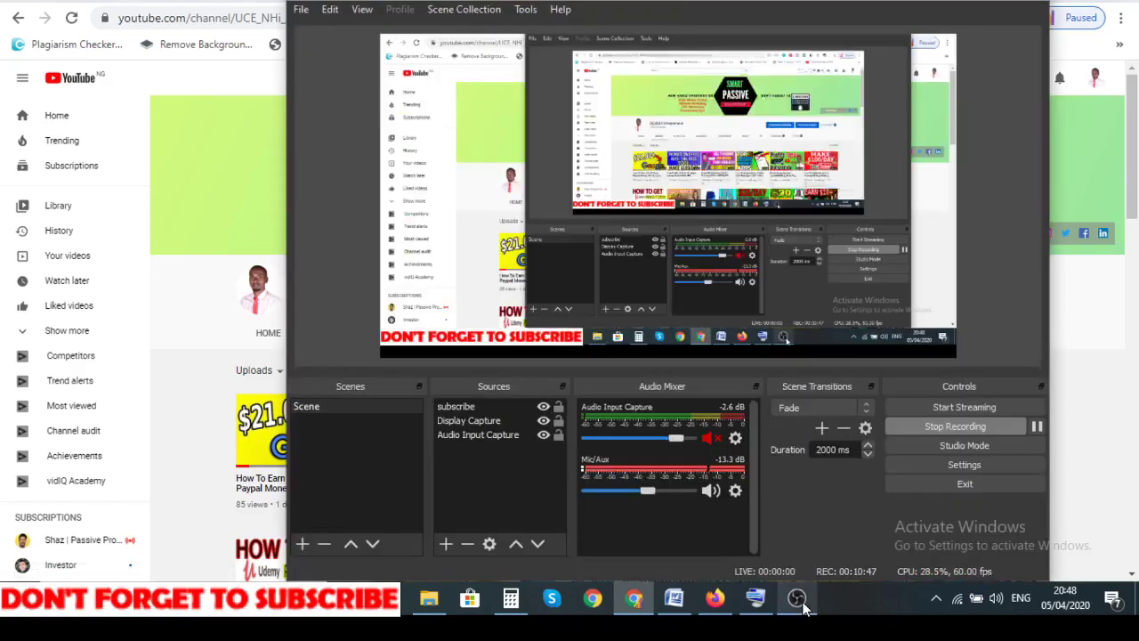